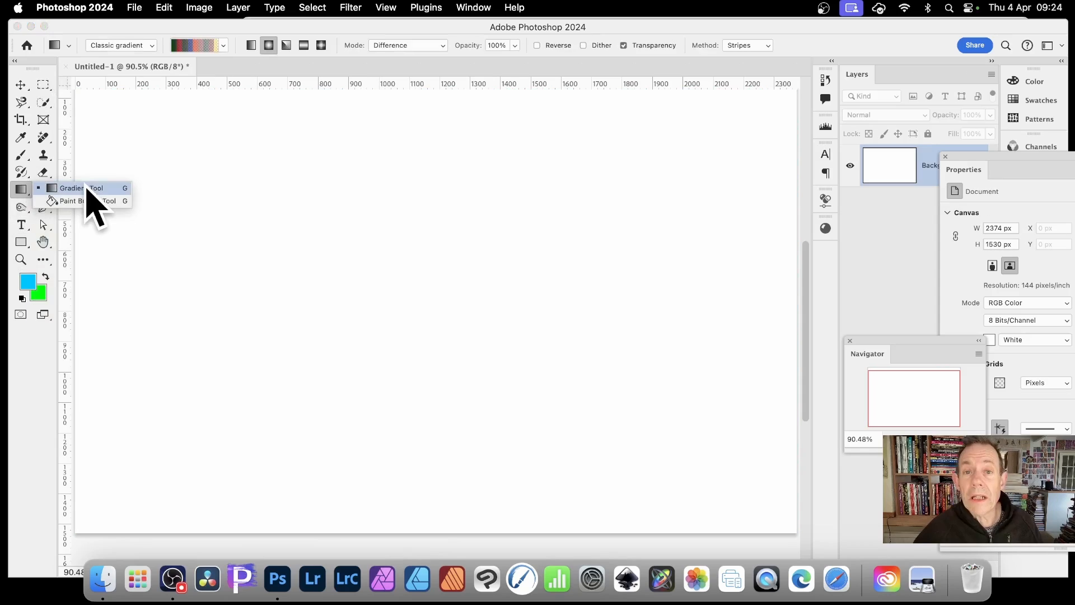
- Choose the Gradient tool with the multicolour striped Classic gradient preset and the Stripes method
left_click(87, 188)
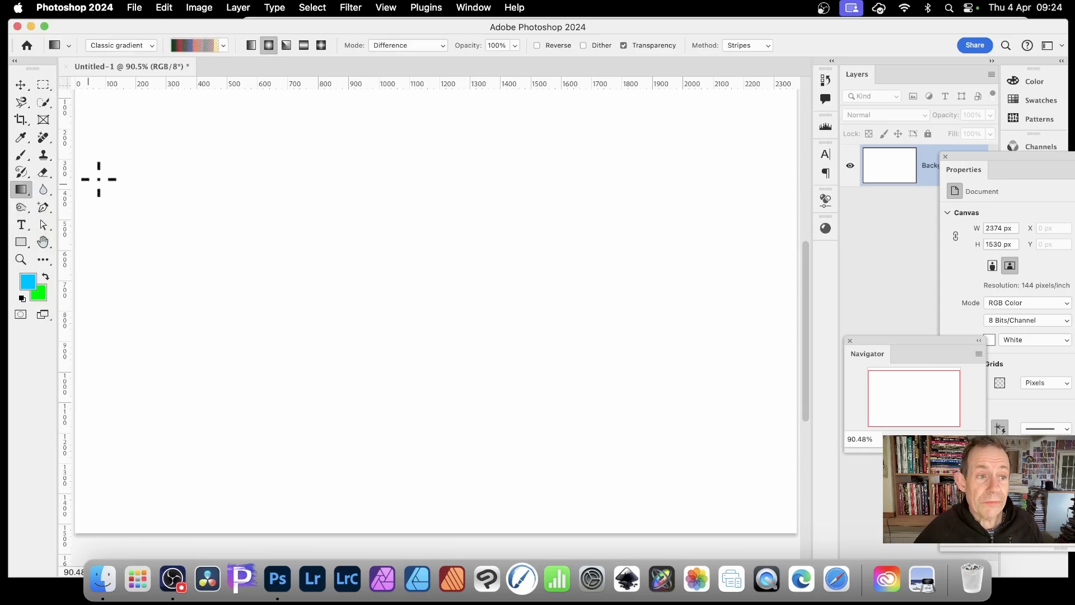
left_click(226, 45)
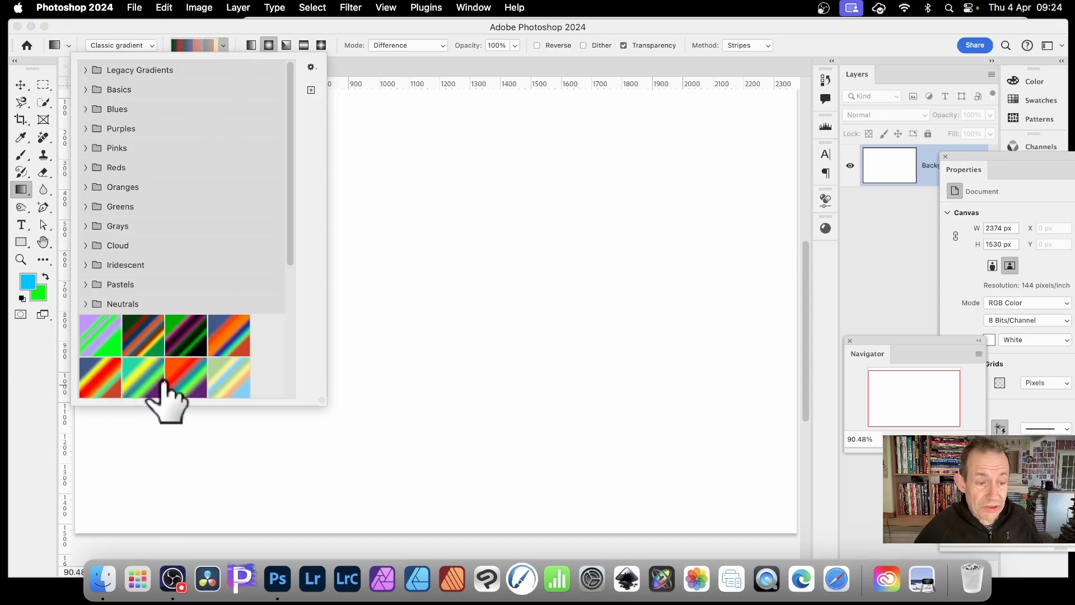
left_click(187, 386)
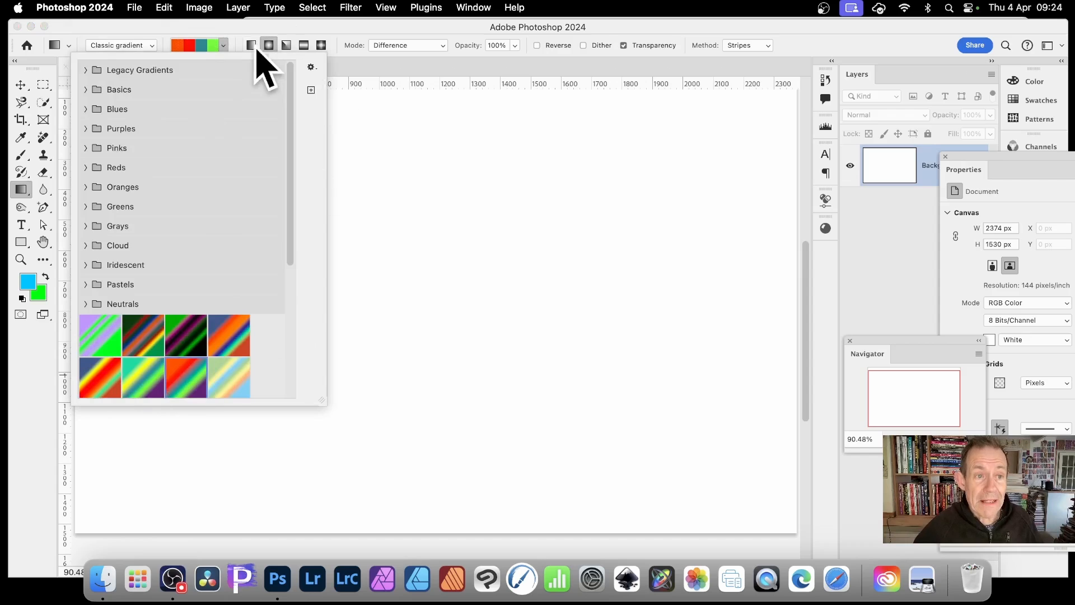
left_click(244, 30)
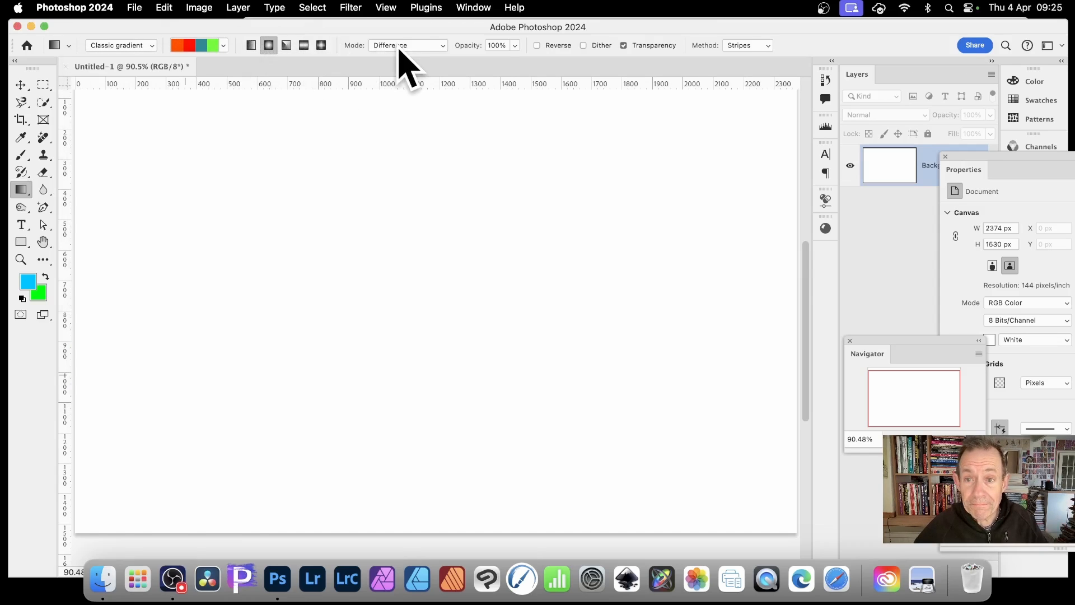
left_click(746, 38)
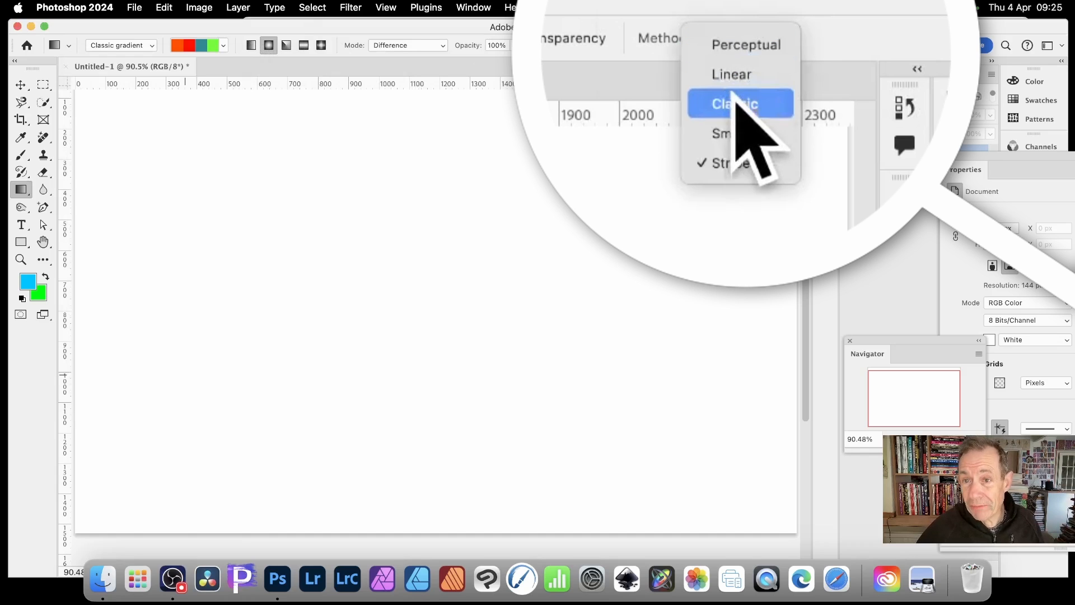
left_click(745, 161)
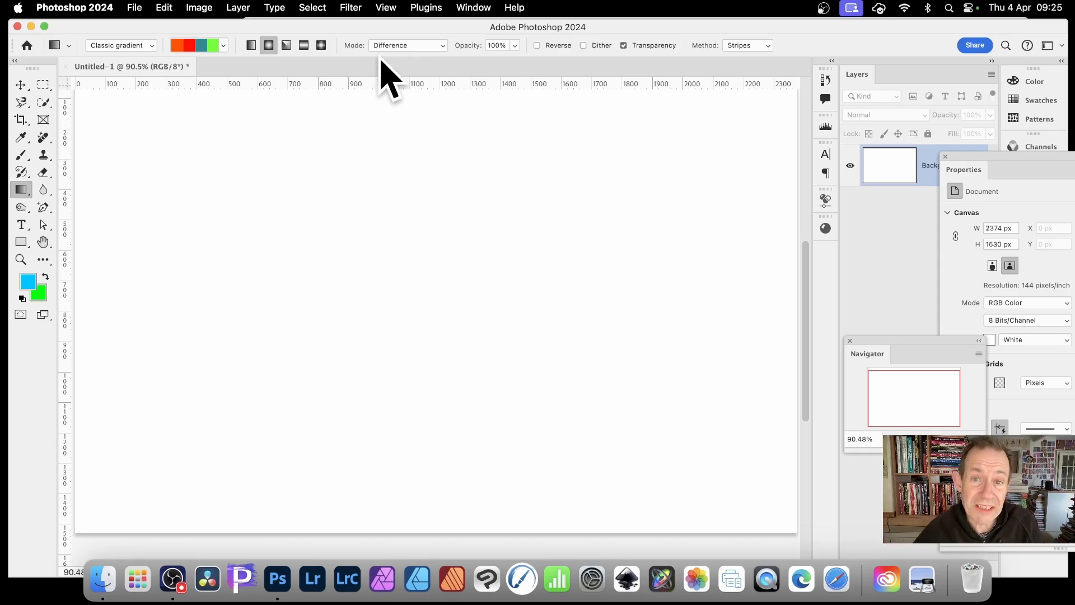
- In the Gradient Editor, set the right-end opacity stop to 0% and move its midpoint to location 95
left_click(201, 45)
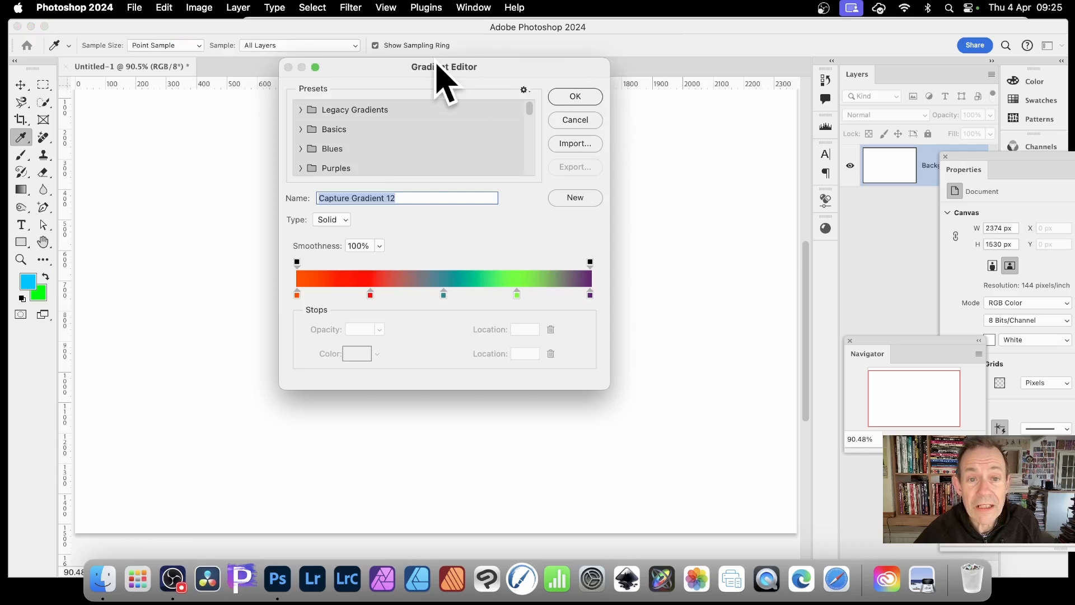
left_click_drag(440, 66, 410, 71)
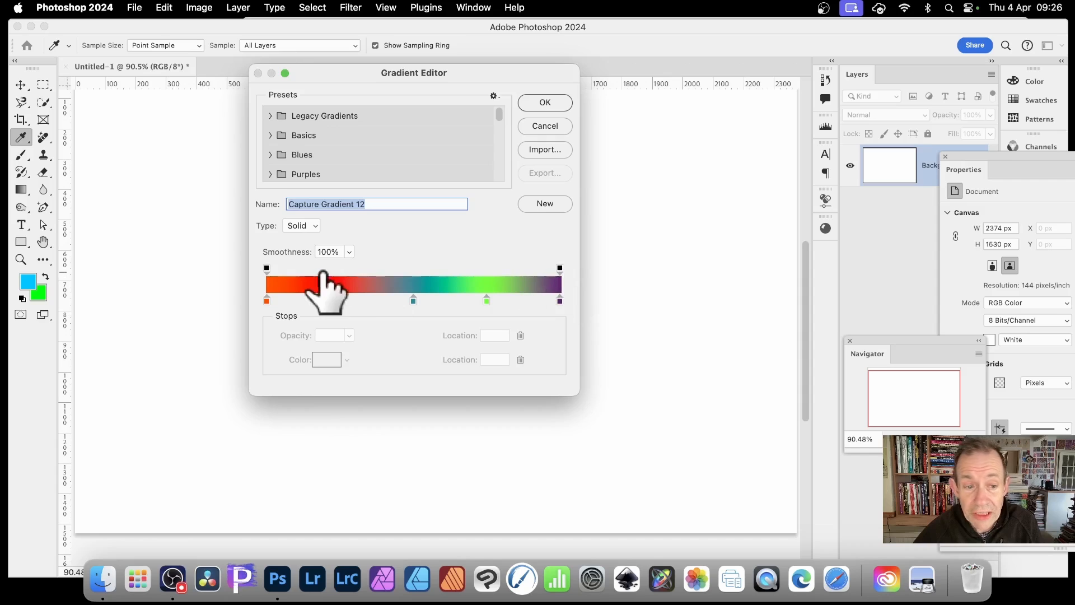
left_click(559, 268)
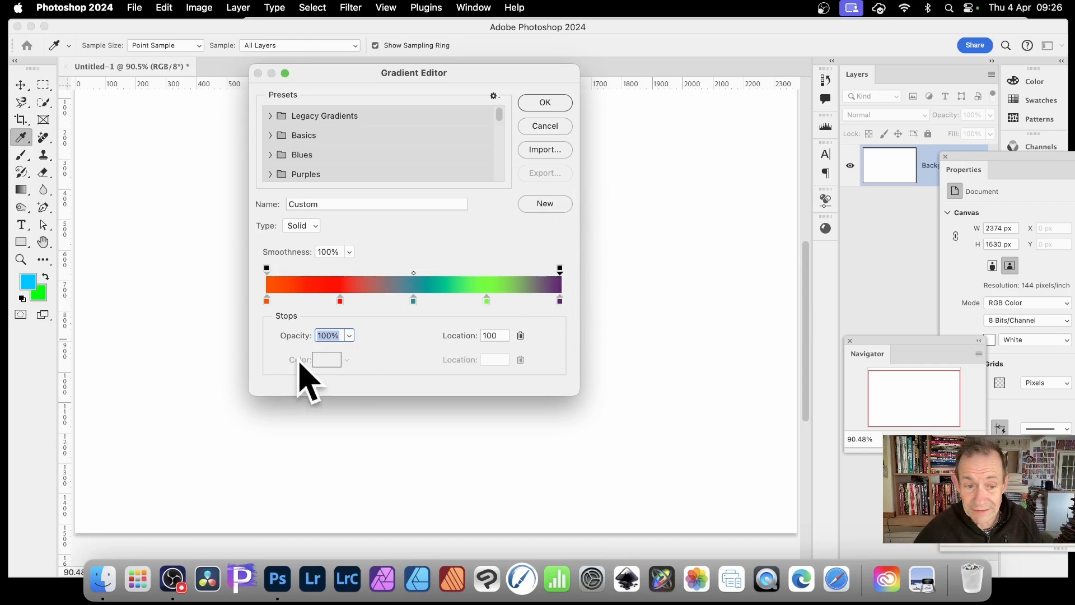
left_click(349, 335)
left_click_drag(349, 353, 264, 355)
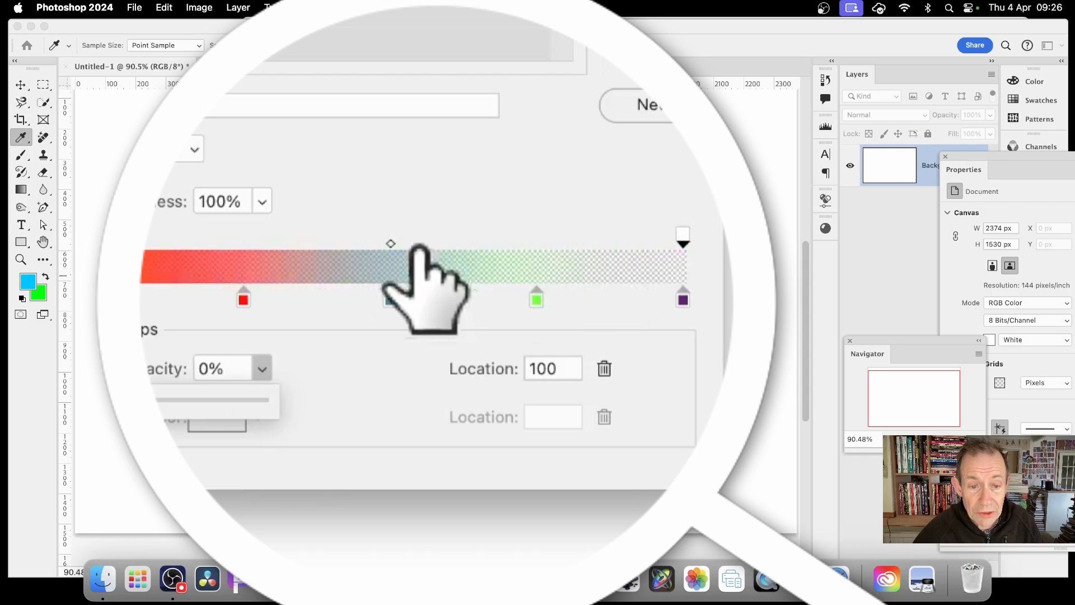
left_click_drag(390, 242, 660, 241)
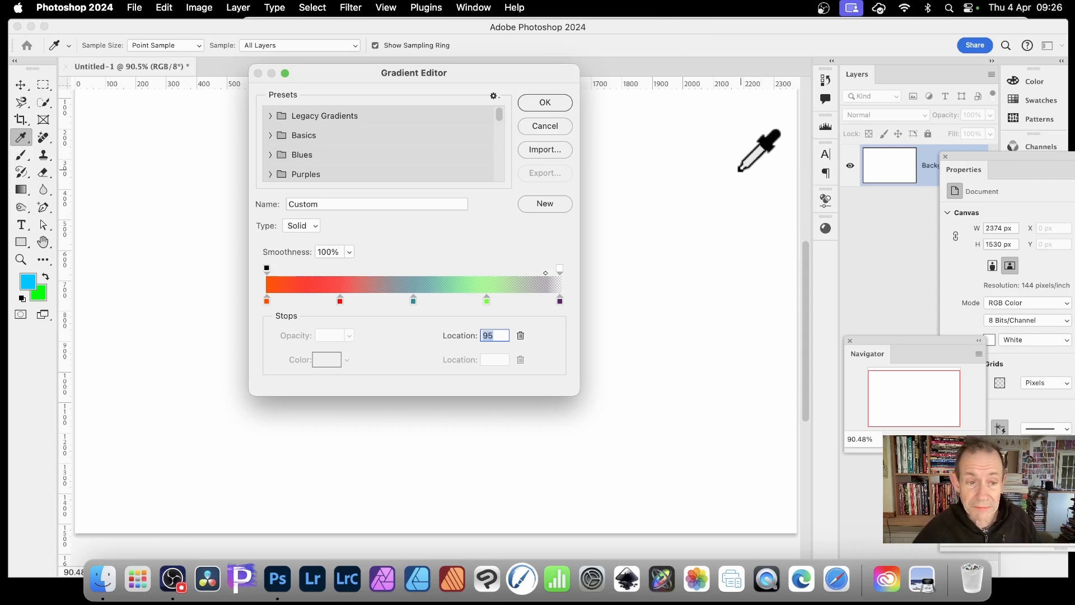
left_click(546, 102)
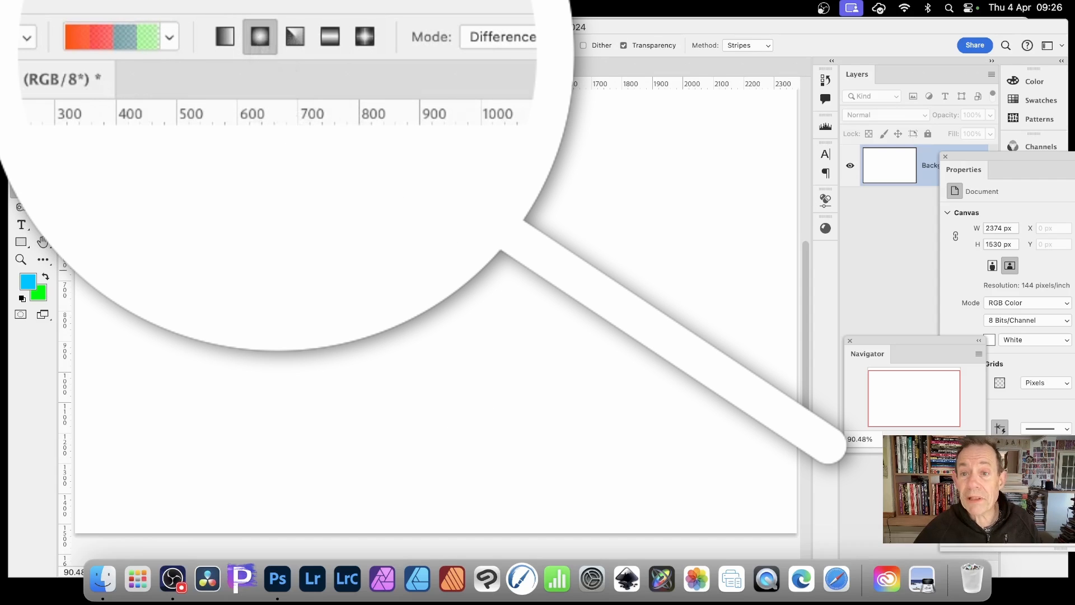
- Draw a radial gradient on the canvas and undo it
left_click_drag(458, 330, 501, 365)
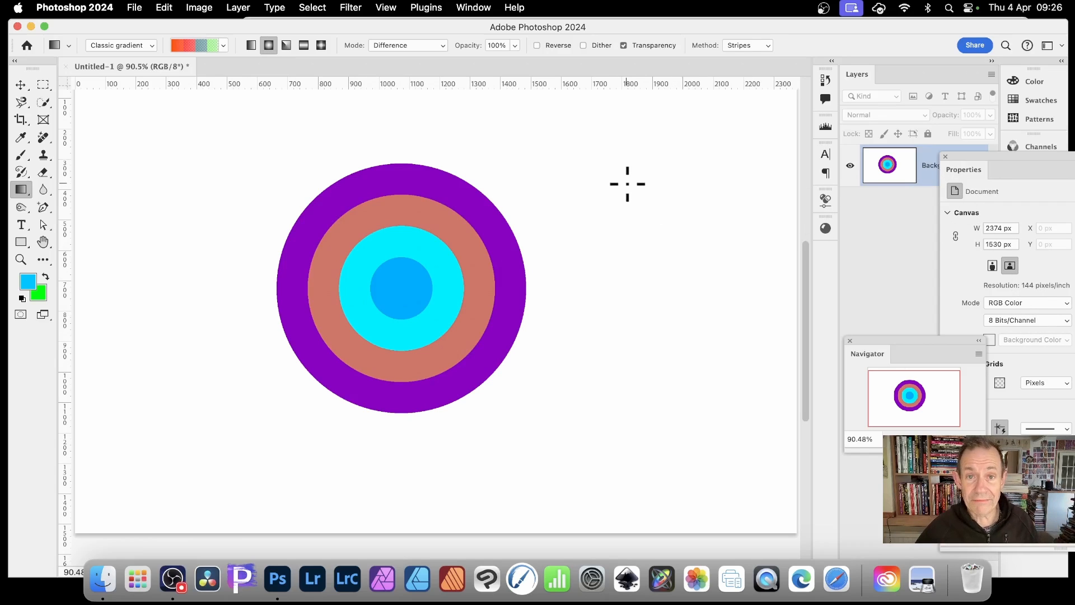
key("super+z")
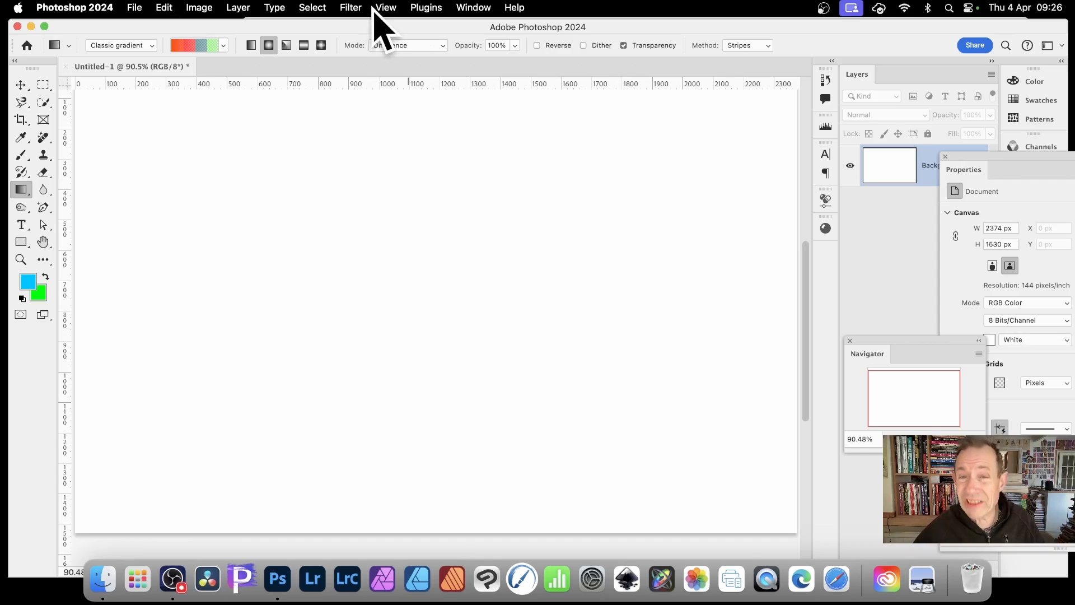
- Add a new layer and draw a radial striped gradient circle on it from the canvas centre
left_click(242, 8)
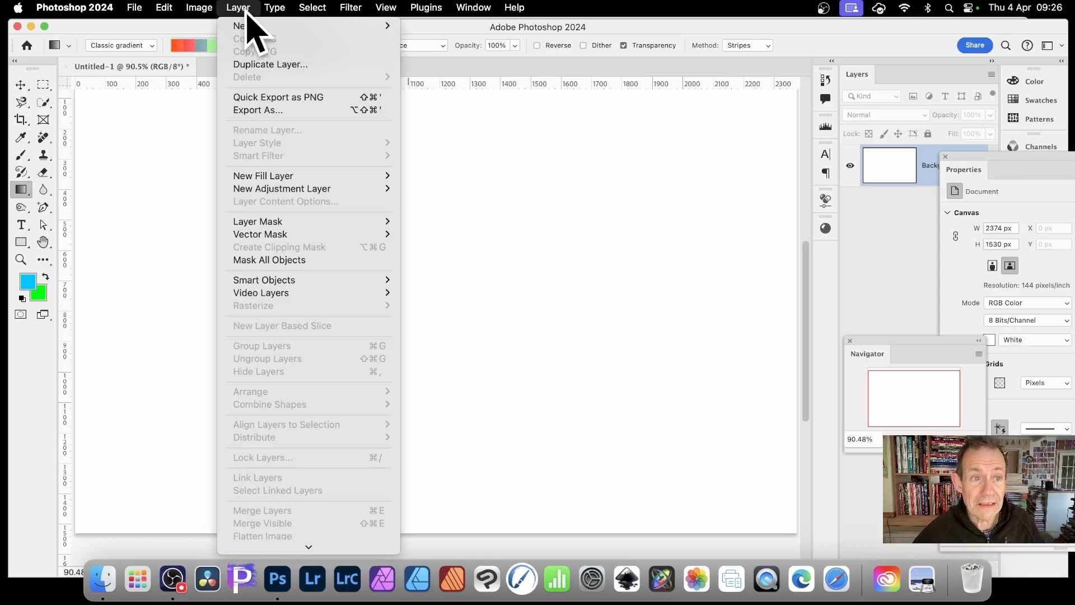
mouse_move(246, 28)
left_click(443, 26)
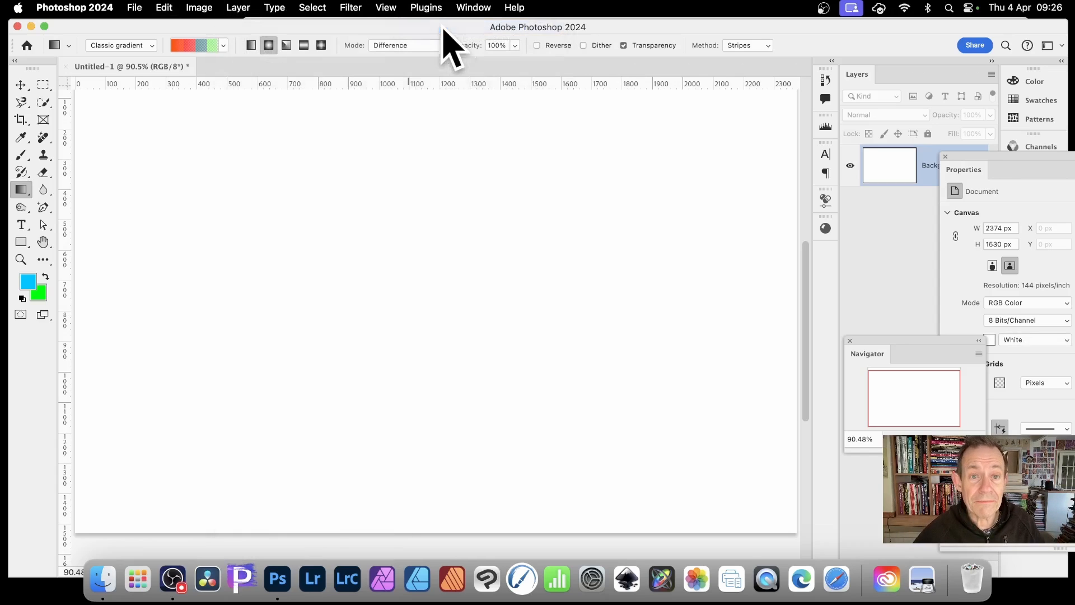
left_click(635, 254)
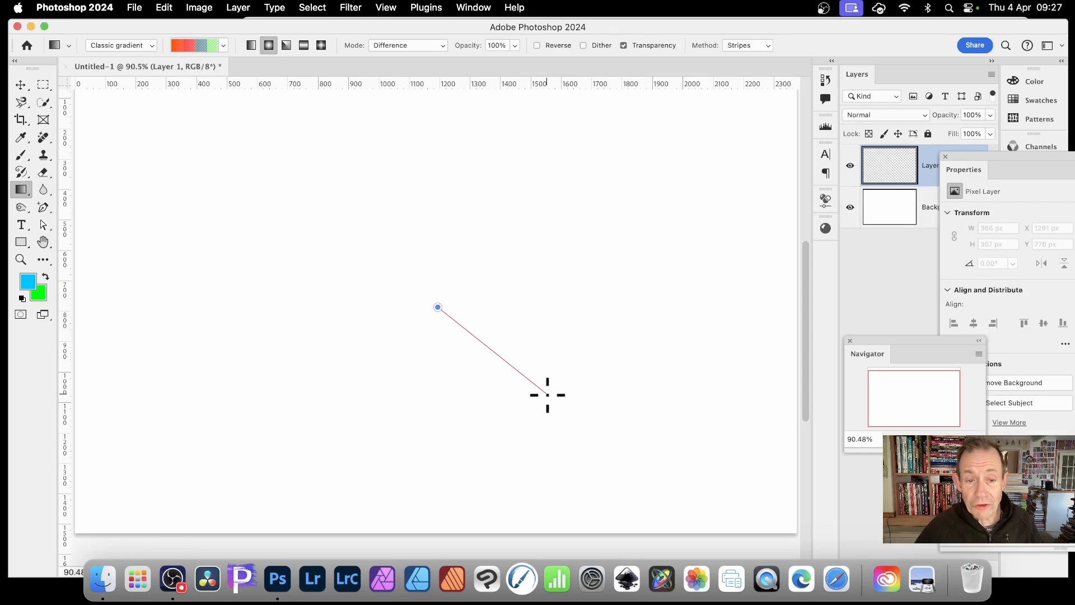
left_click_drag(550, 398, 548, 397)
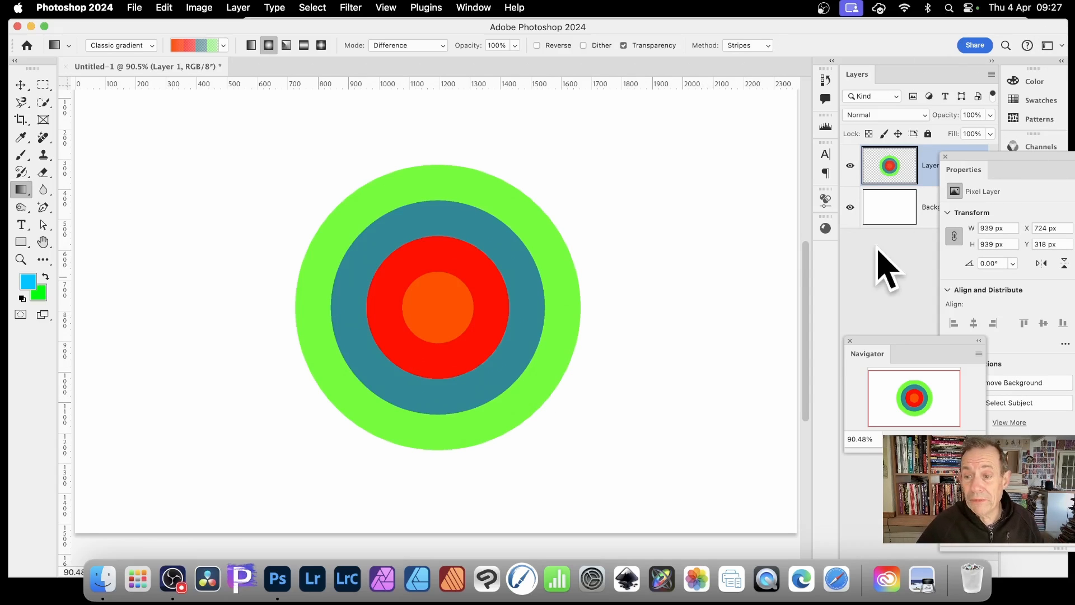
- Delete the Background layer so the circle sits on transparency
left_click(883, 223)
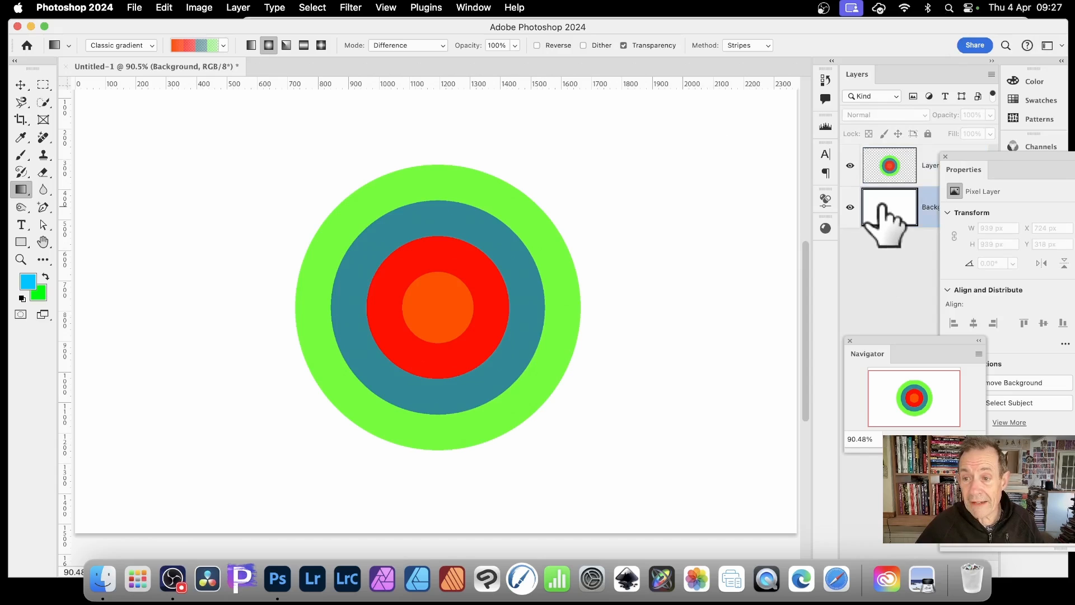
left_click_drag(857, 70, 588, 85)
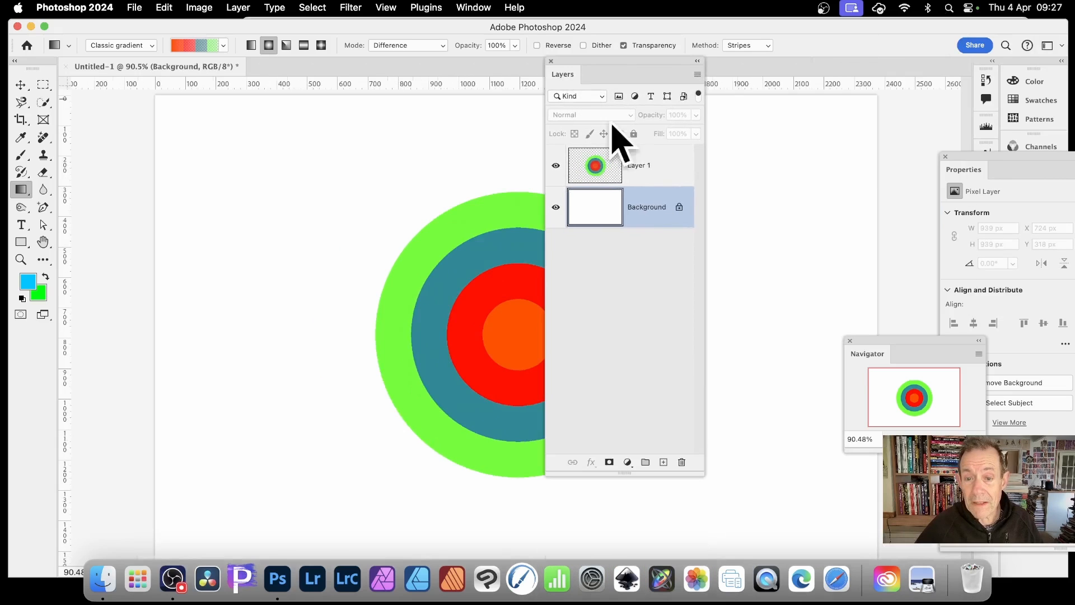
left_click(683, 466)
left_click(558, 211)
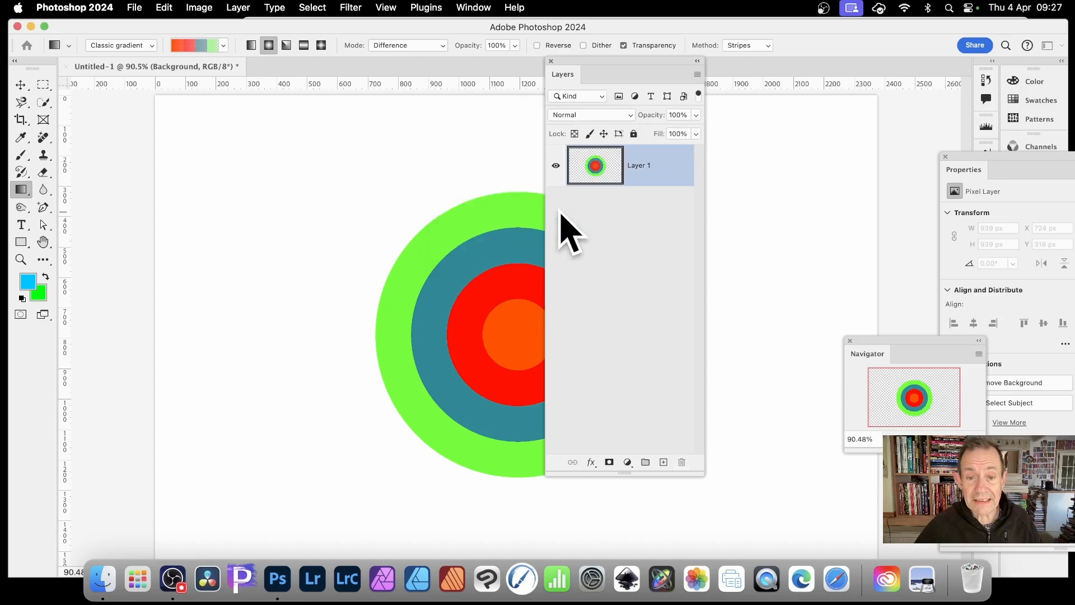
left_click_drag(627, 70, 862, 89)
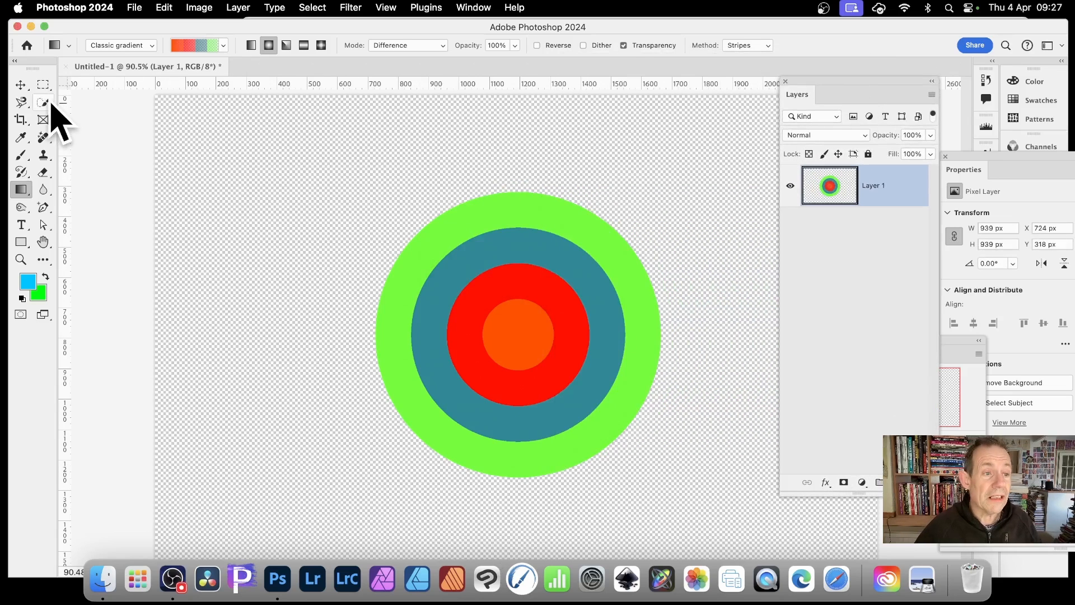
- Draw a rectangular marquee selection about 1116 × 1090 px around the circle
left_click_drag(43, 85, 125, 80)
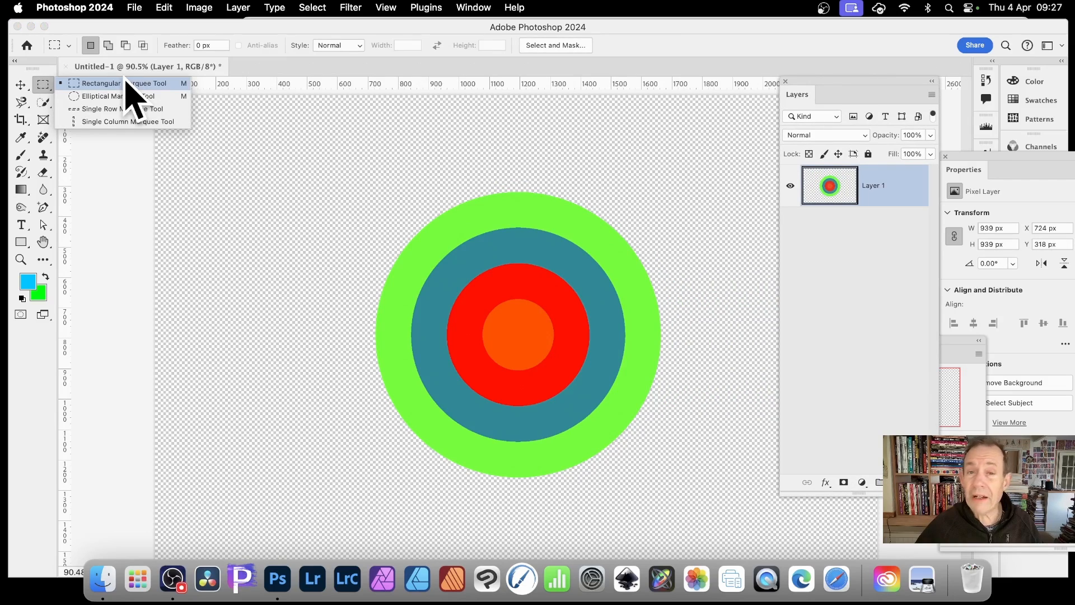
left_click(126, 83)
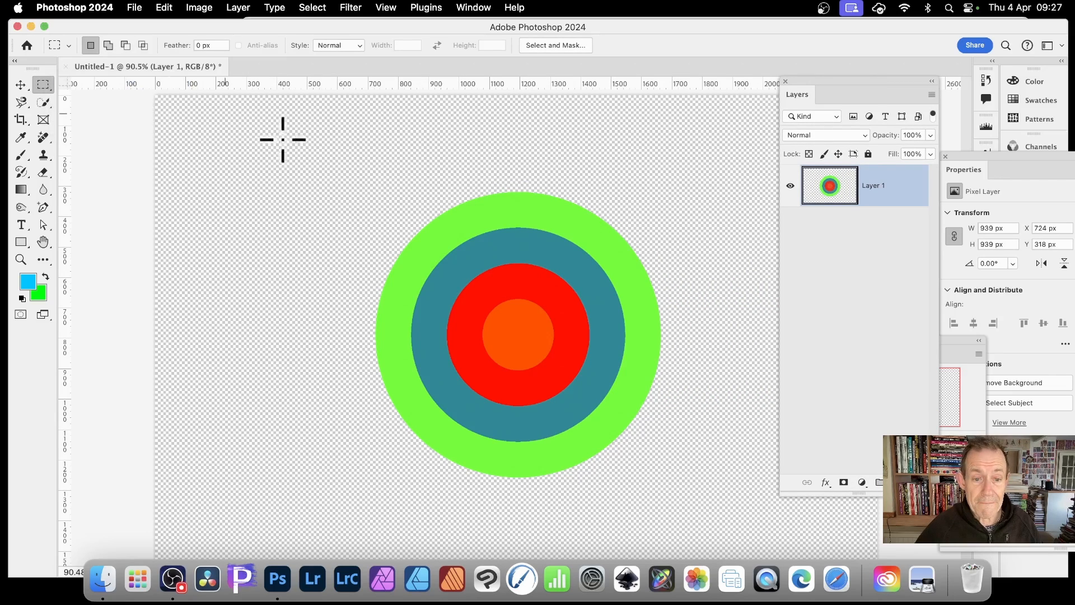
left_click_drag(347, 171, 687, 501)
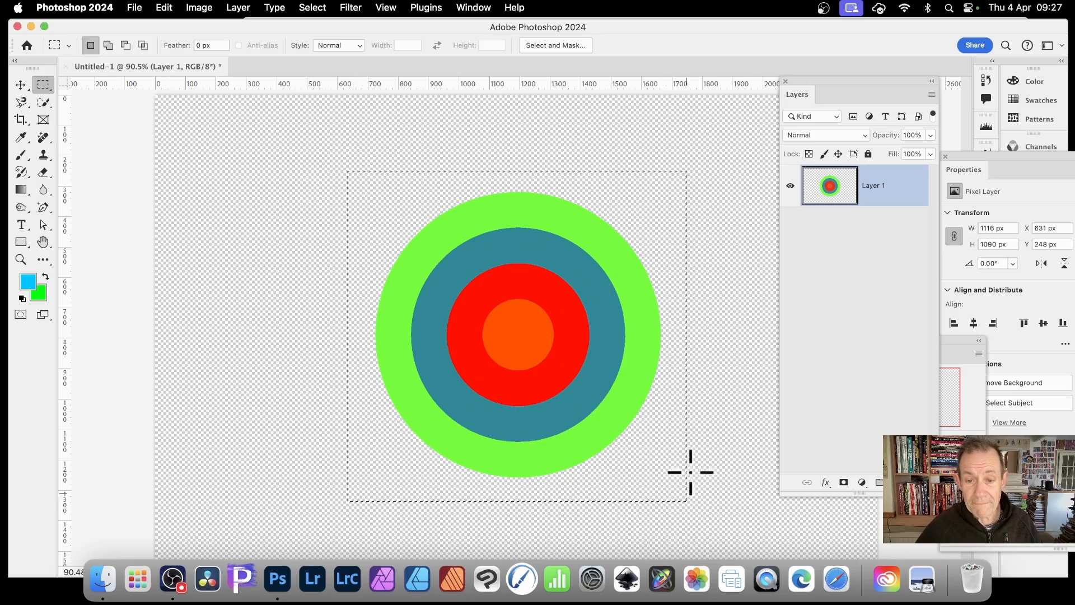
- Define a new pattern from the selection, then deselect
left_click(164, 8)
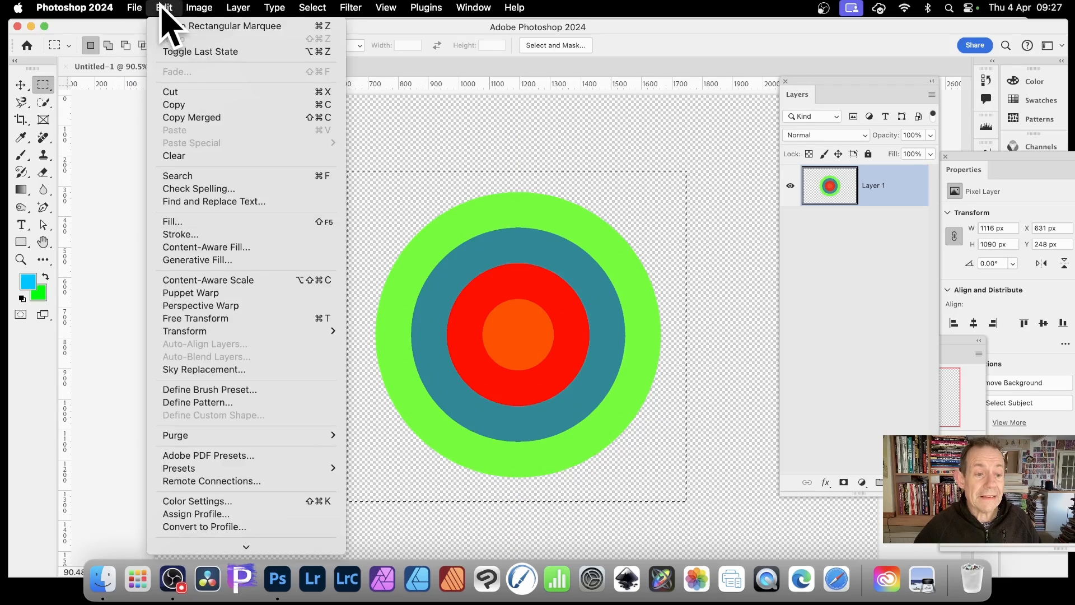
left_click(225, 404)
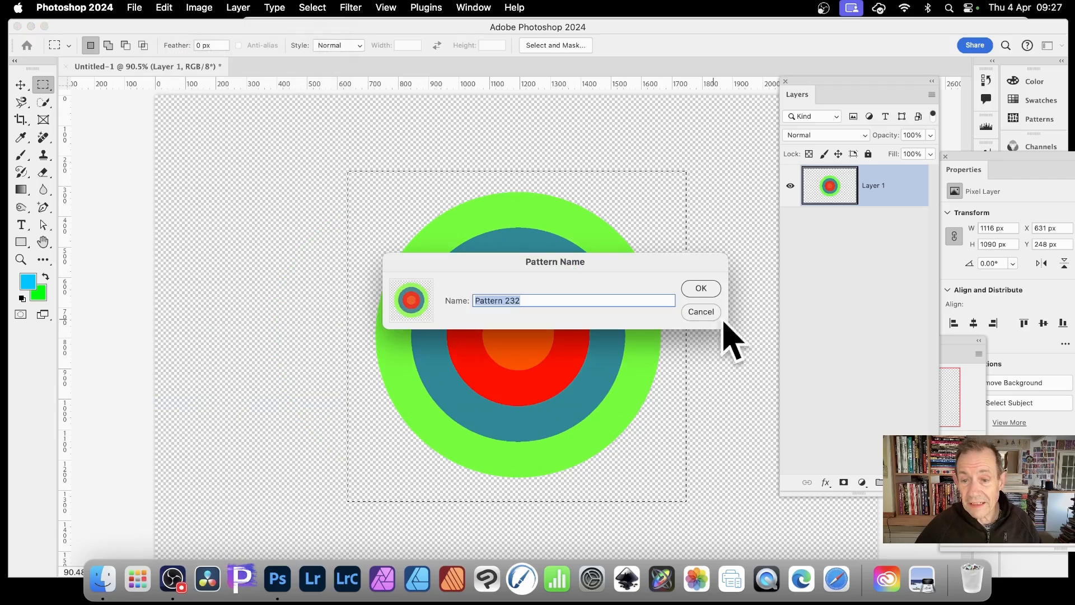
left_click(700, 288)
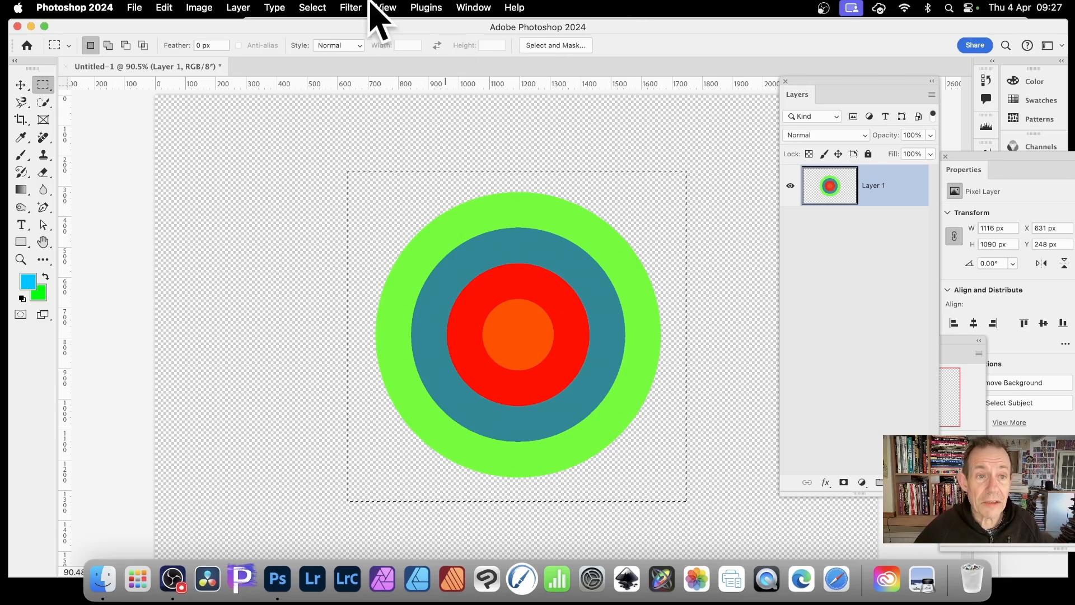
left_click(321, 7)
left_click(321, 43)
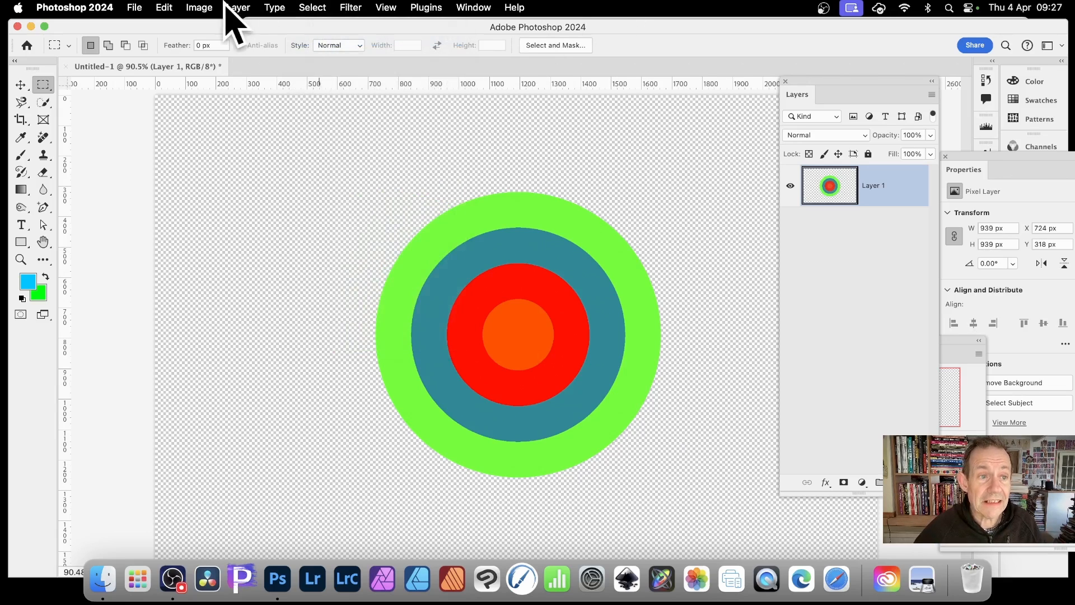
- Open Fill for the layer with Pattern contents, the concentric circle pattern and the Random Fill script
left_click(170, 7)
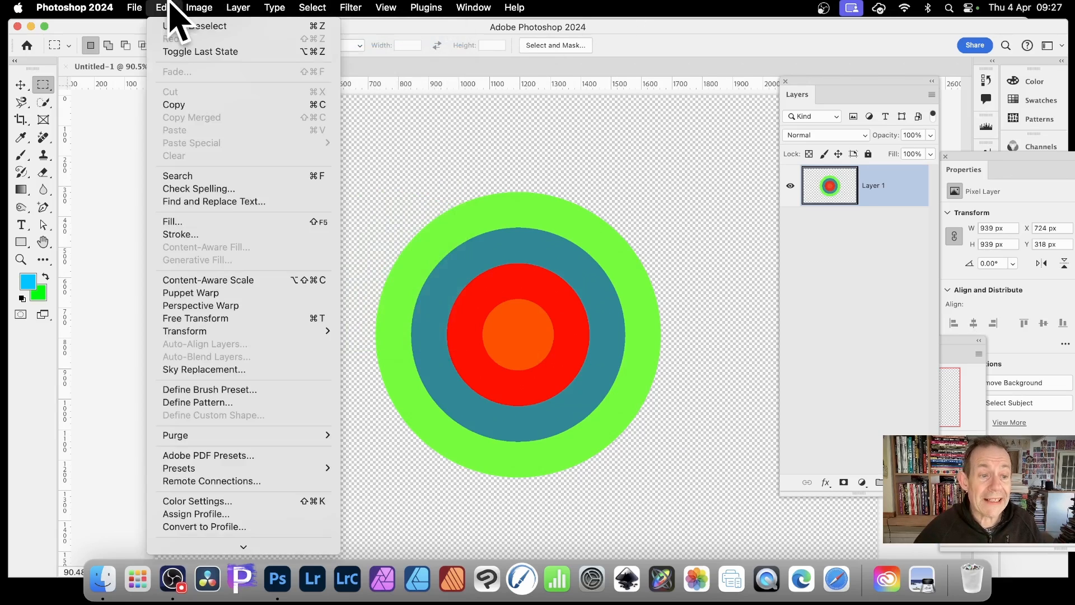
left_click(181, 222)
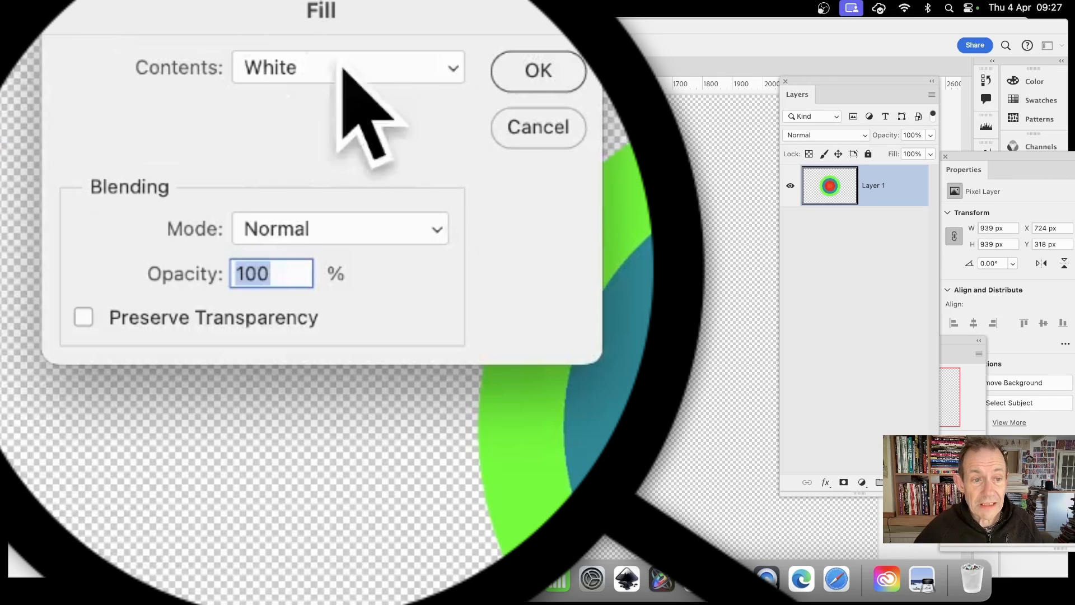
left_click(287, 60)
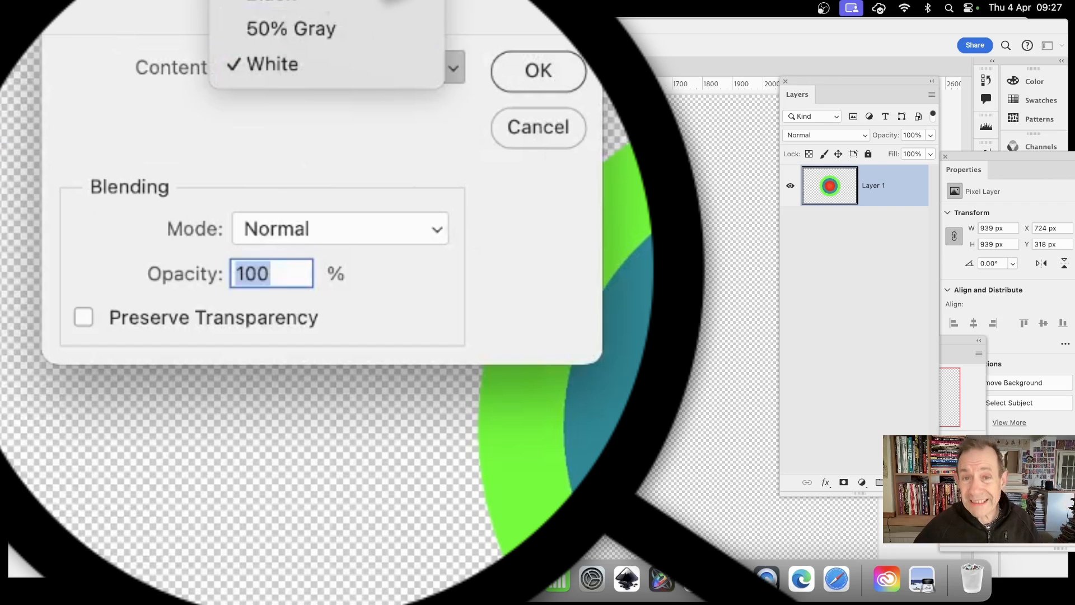
left_click(391, 2)
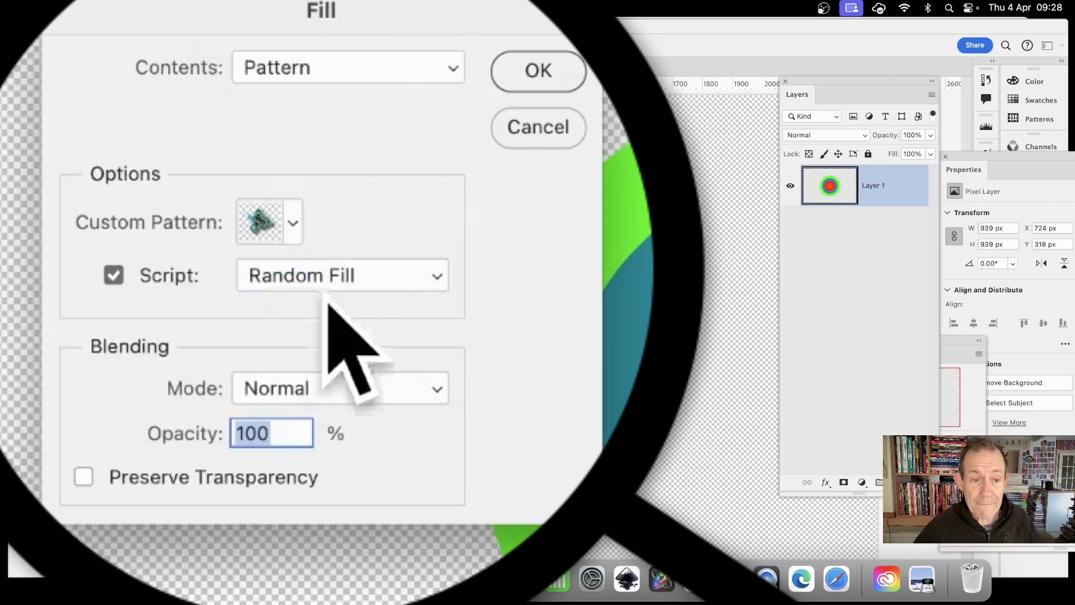
left_click(290, 228)
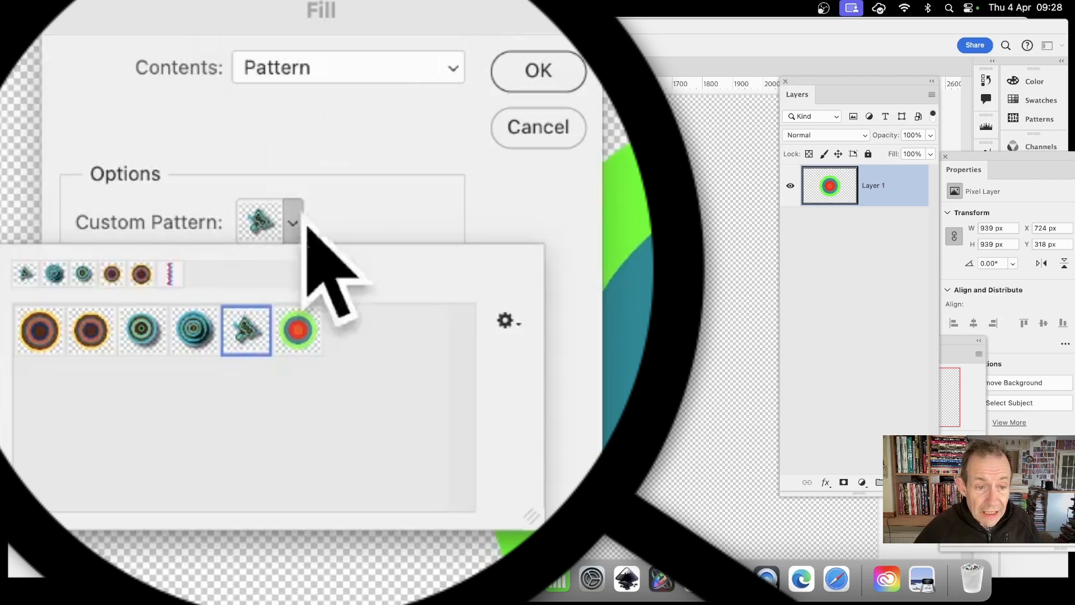
left_click(298, 331)
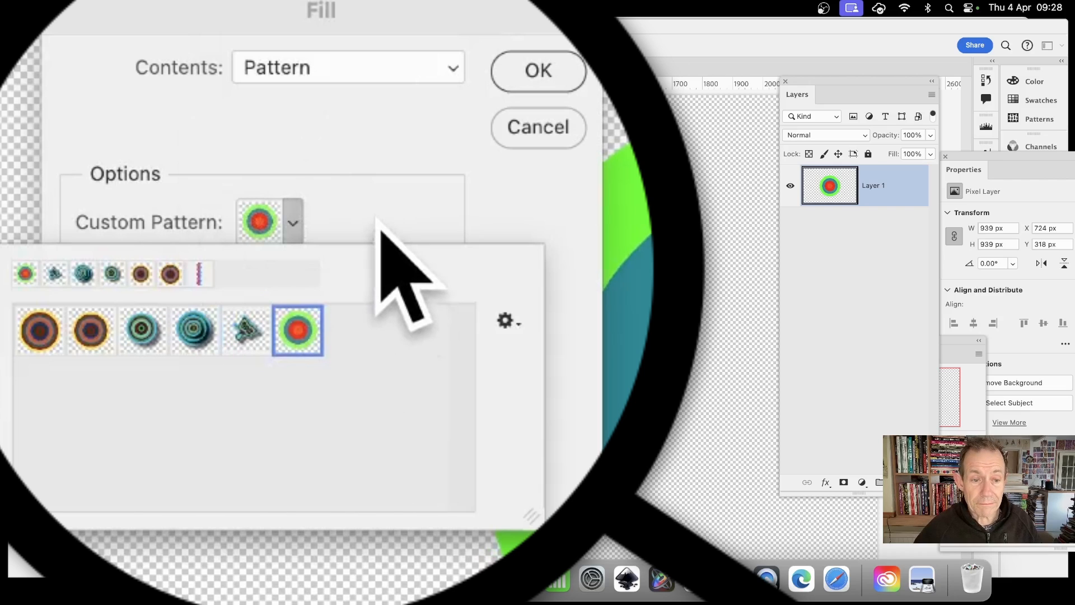
key("Return")
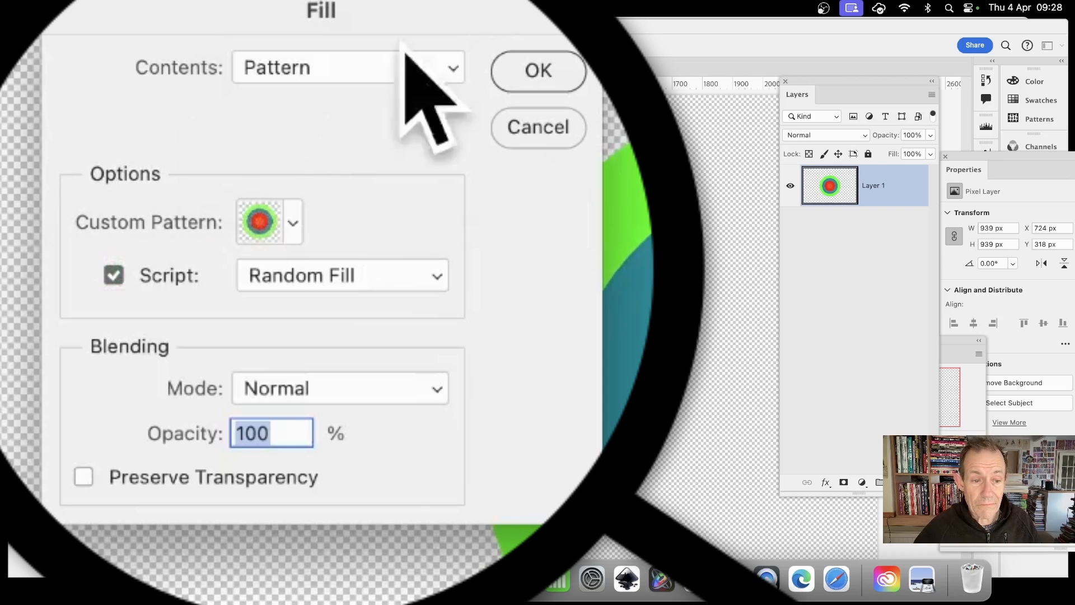
left_click(115, 275)
left_click(114, 275)
left_click(307, 276)
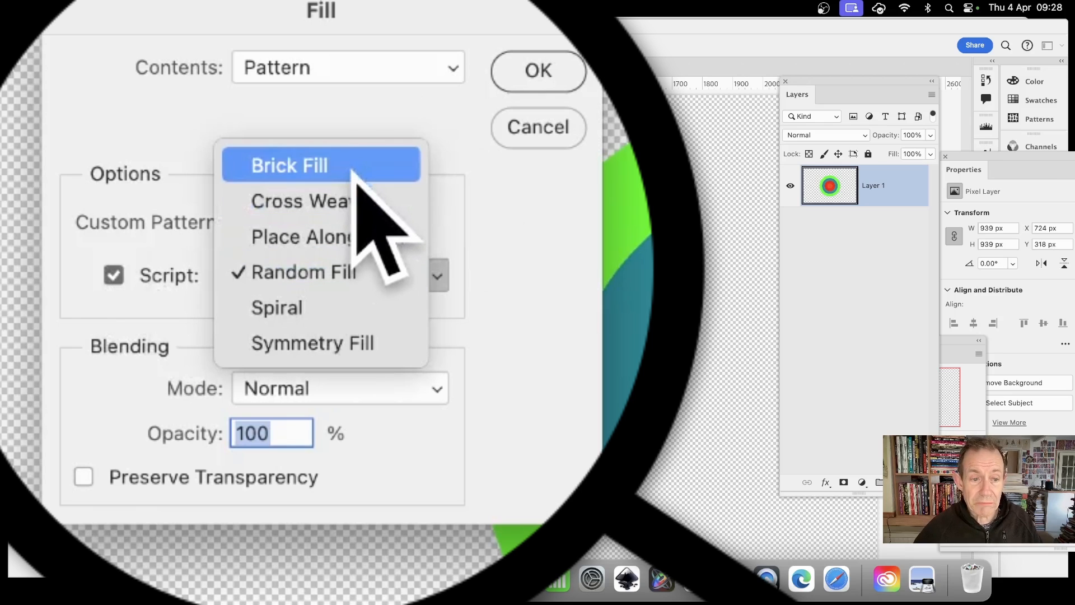
left_click(328, 278)
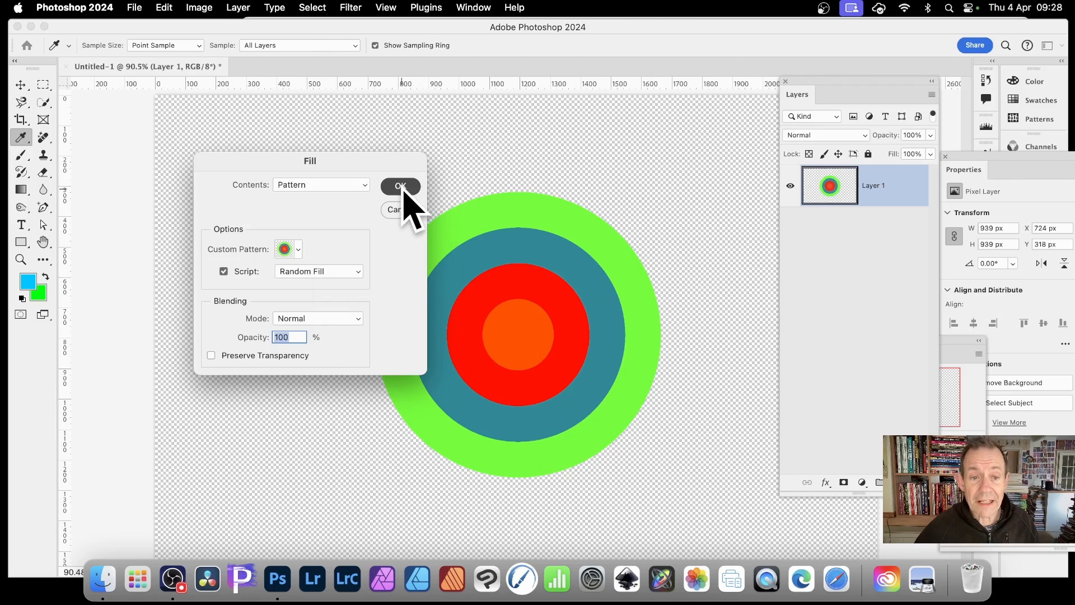
left_click(401, 187)
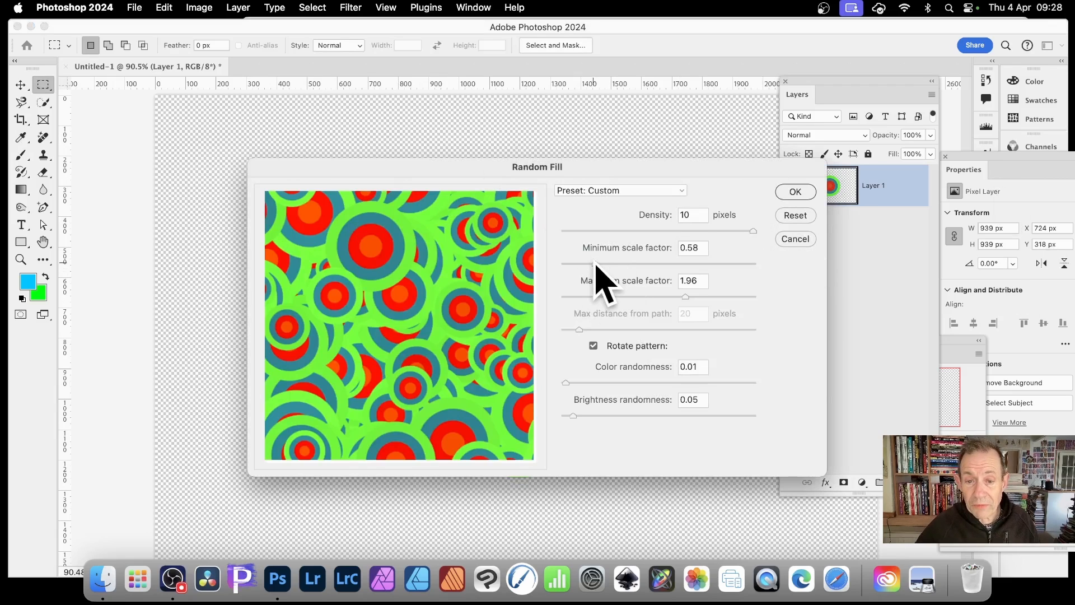
- Set Random Fill's minimum scale factor to 0.16, maximum to 2, colour and brightness randomness to 0, apply it, and undo the fill
left_click_drag(595, 263, 570, 263)
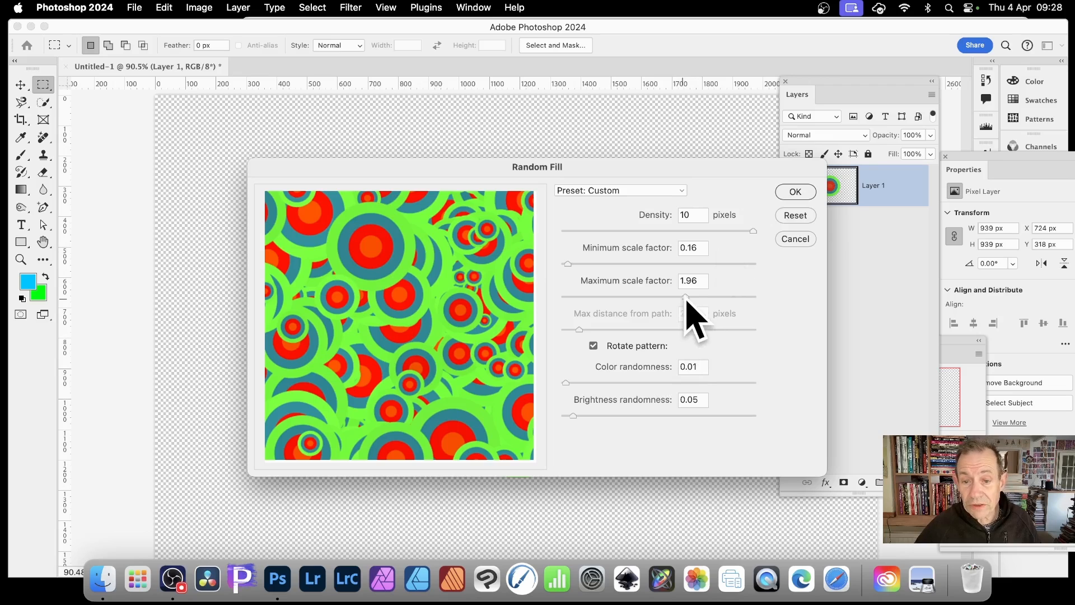
left_click_drag(687, 298, 690, 298)
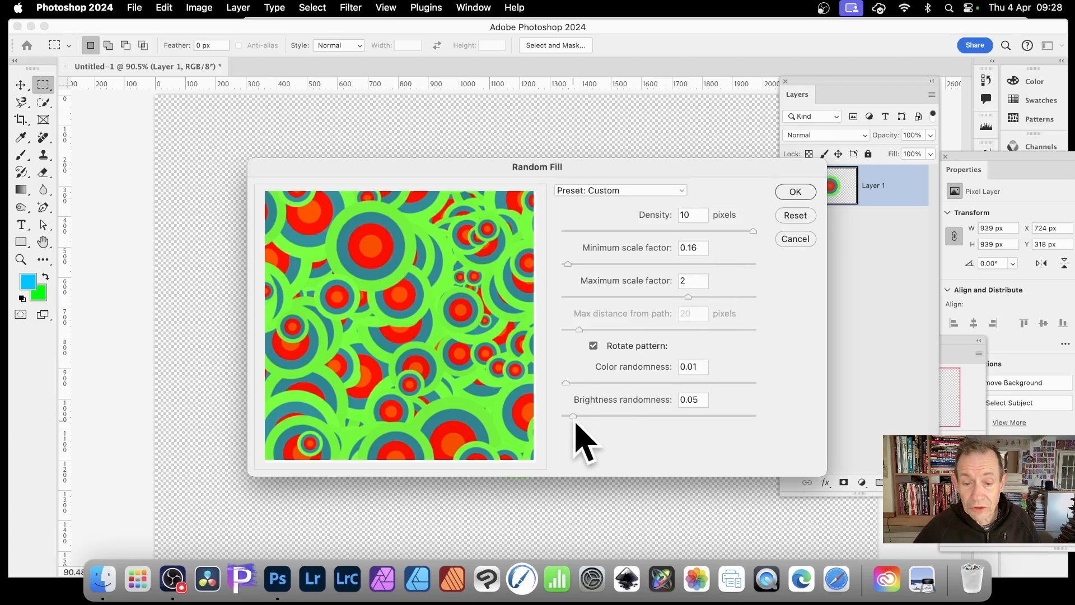
left_click_drag(572, 416, 533, 389)
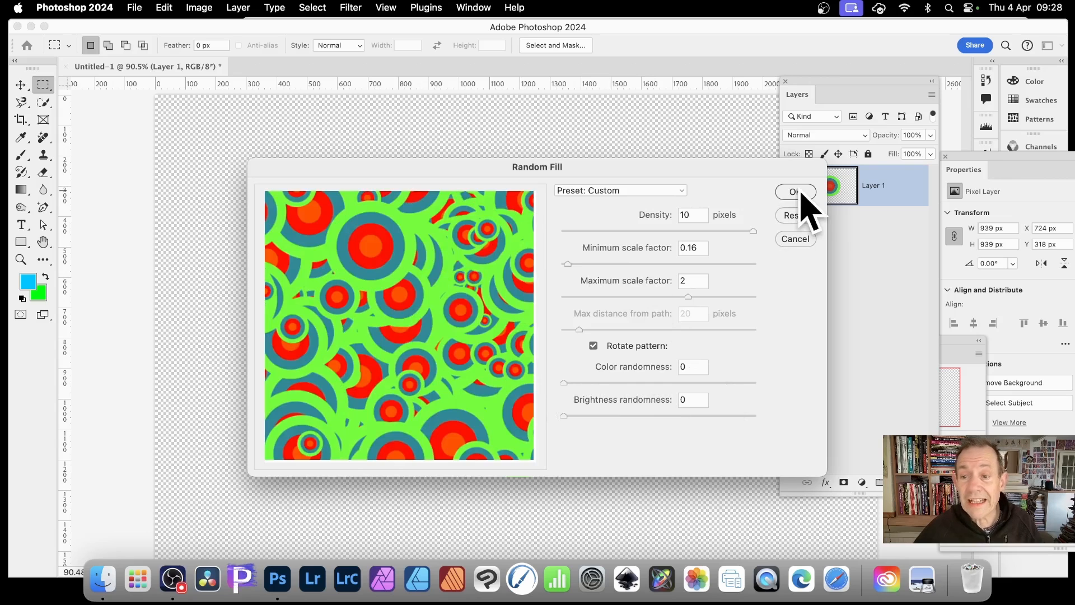
left_click(797, 194)
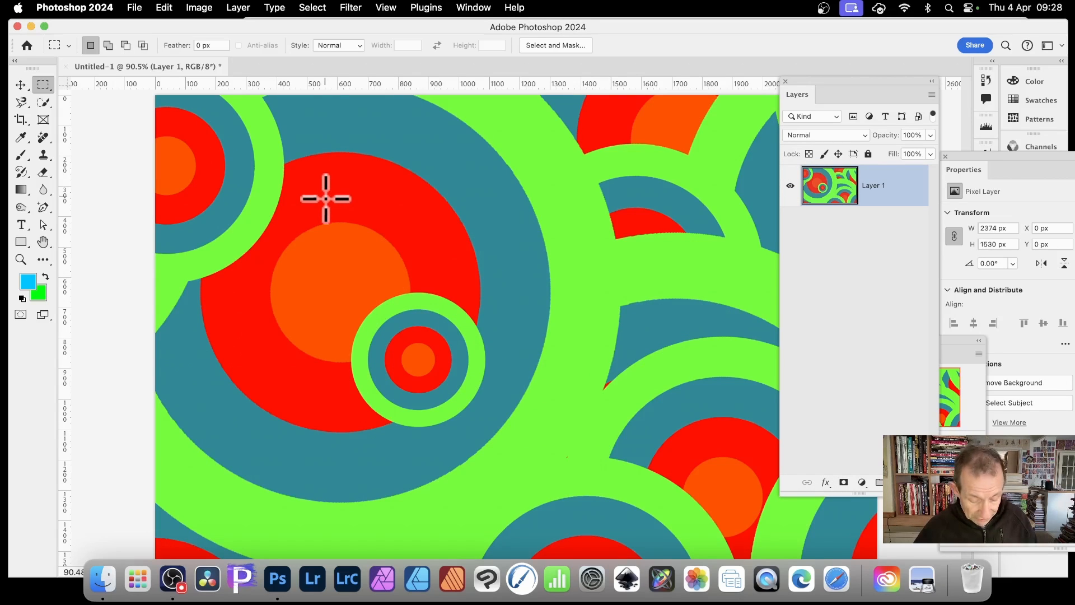
key("super+z")
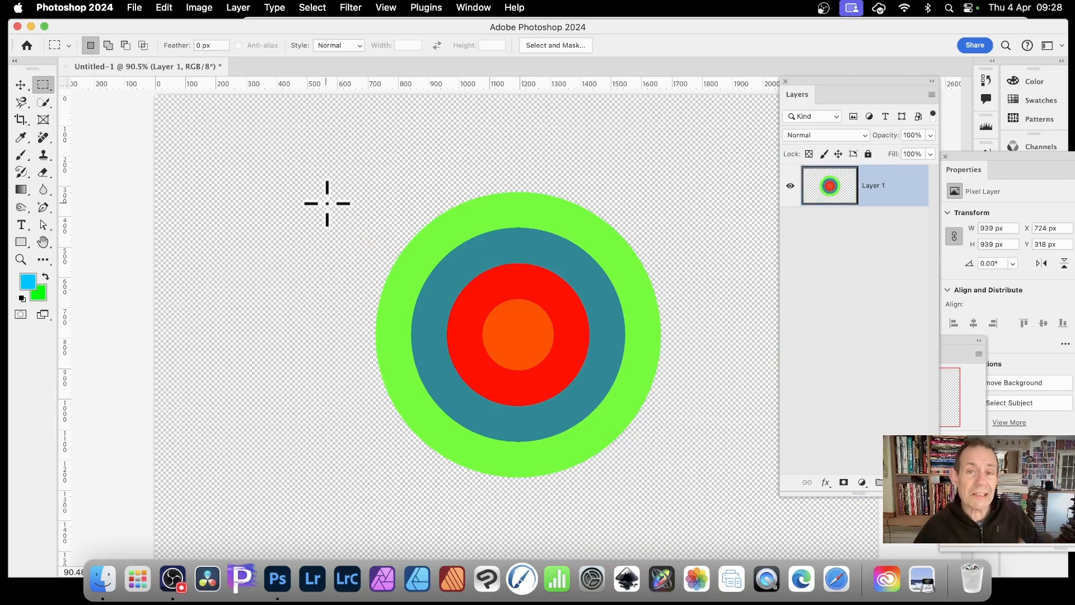
- Scale the circle down with Free Transform to about 384 px and move it up and left
left_click(21, 85)
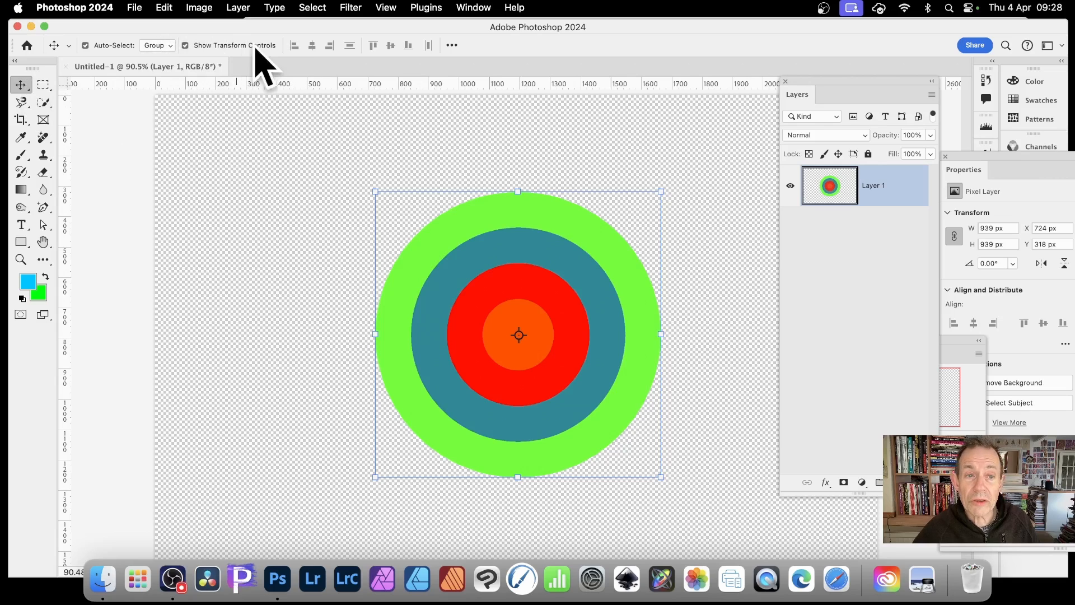
left_click(374, 191)
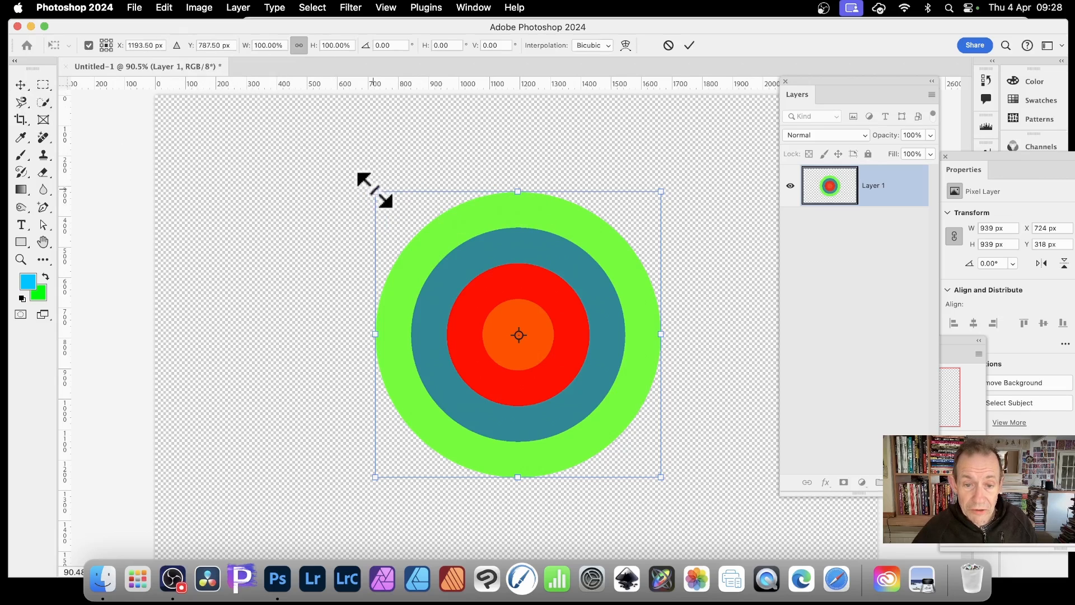
left_click_drag(375, 190, 525, 358)
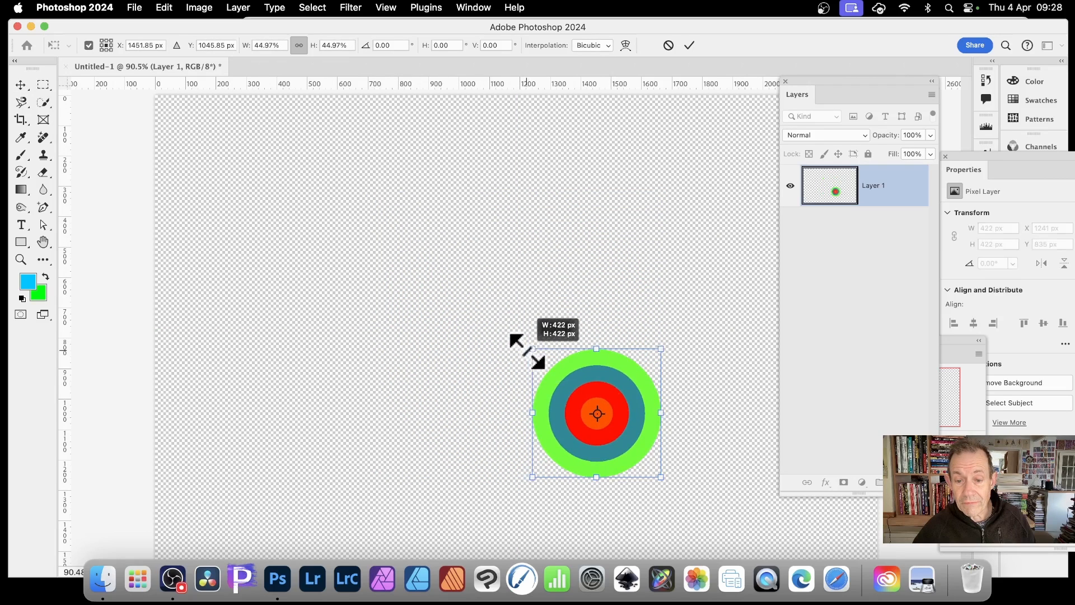
left_click_drag(627, 395, 483, 237)
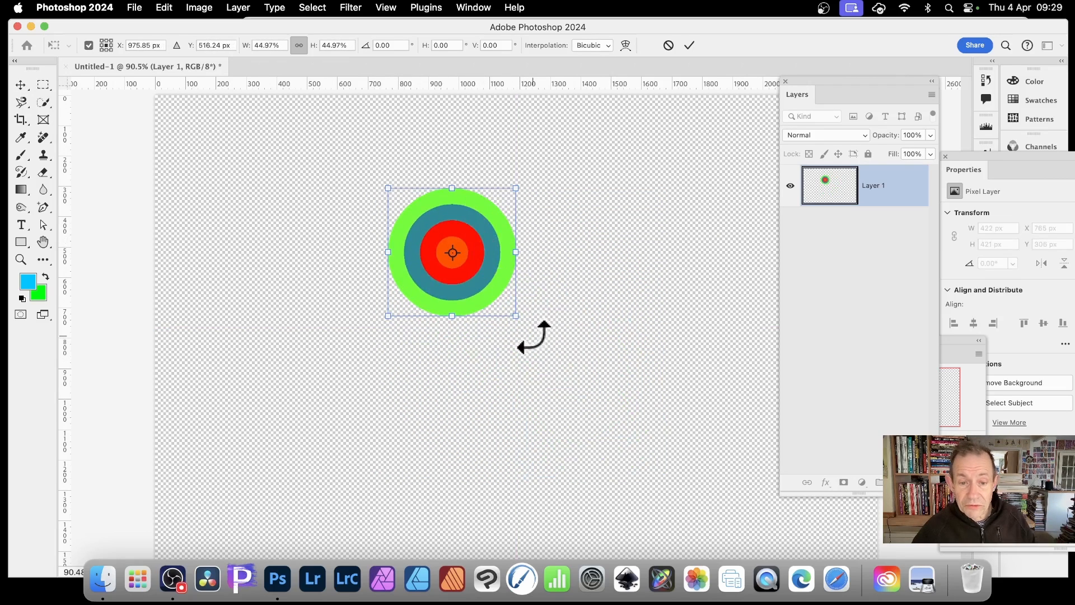
left_click_drag(515, 315, 504, 304)
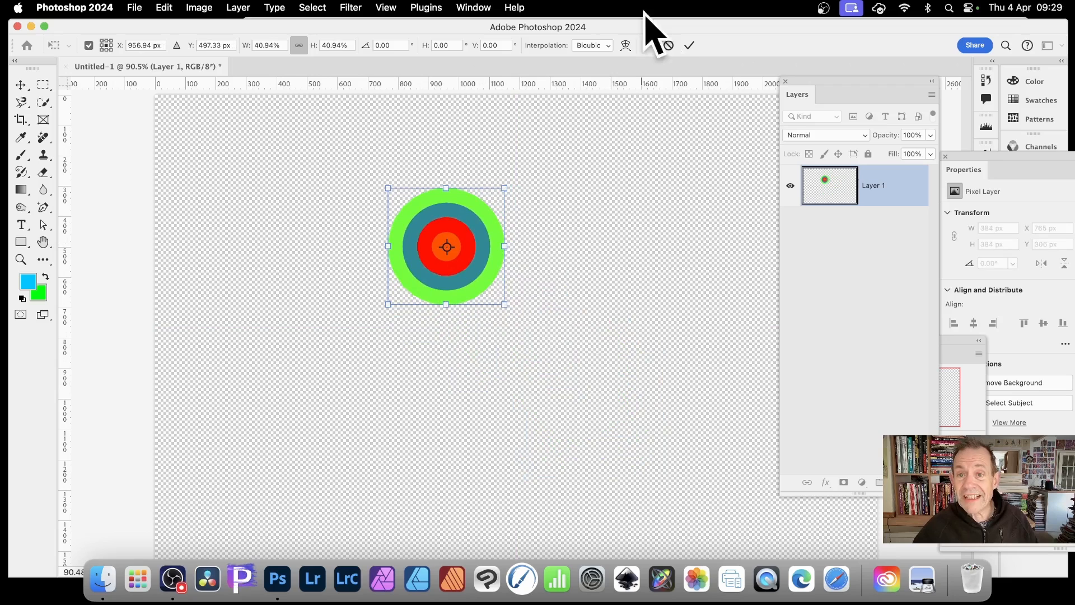
left_click(690, 47)
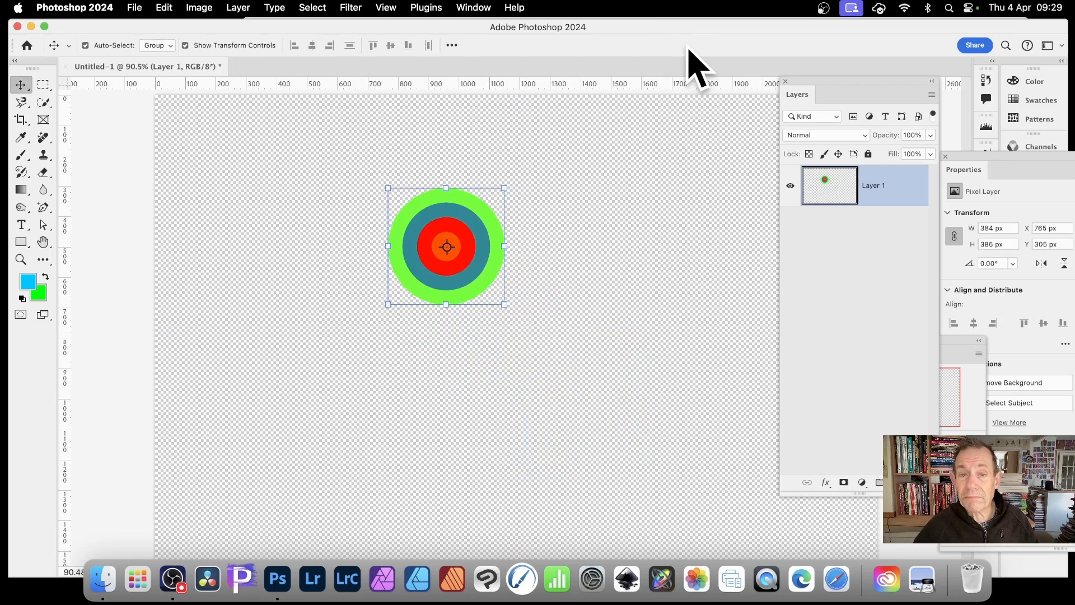
- Select about 519 × 526 px around the smaller circle, define it as a new pattern, and deselect
left_click(47, 86)
left_click_drag(370, 172, 527, 331)
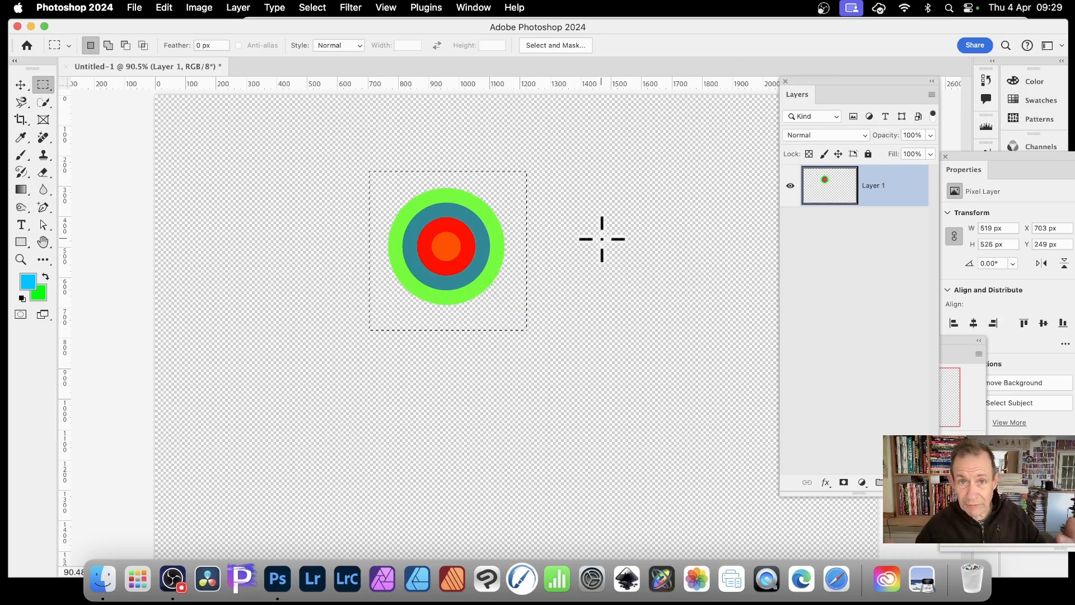
left_click(164, 8)
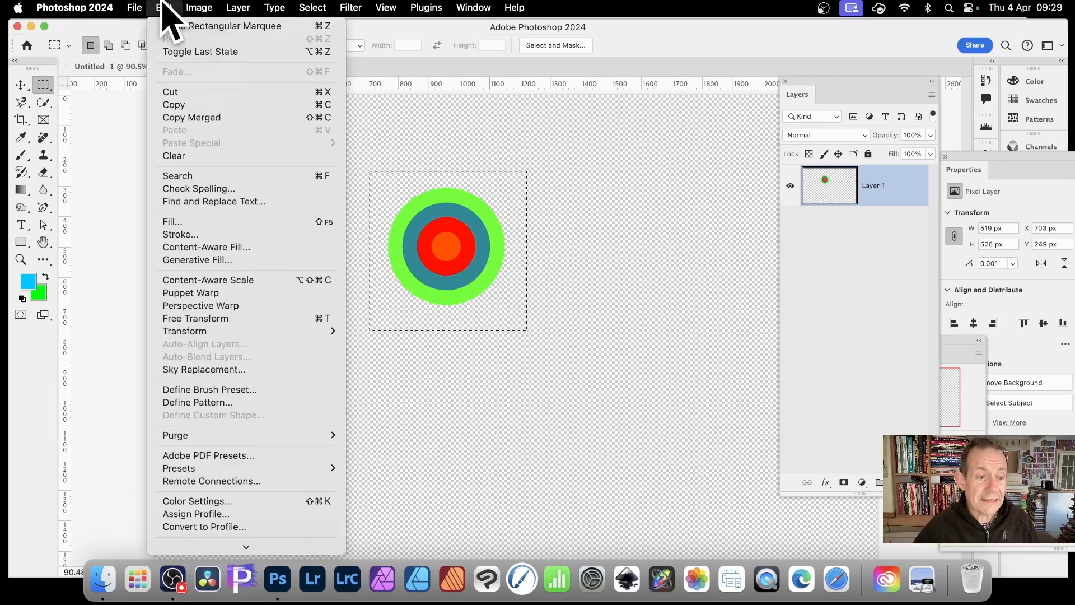
left_click(211, 408)
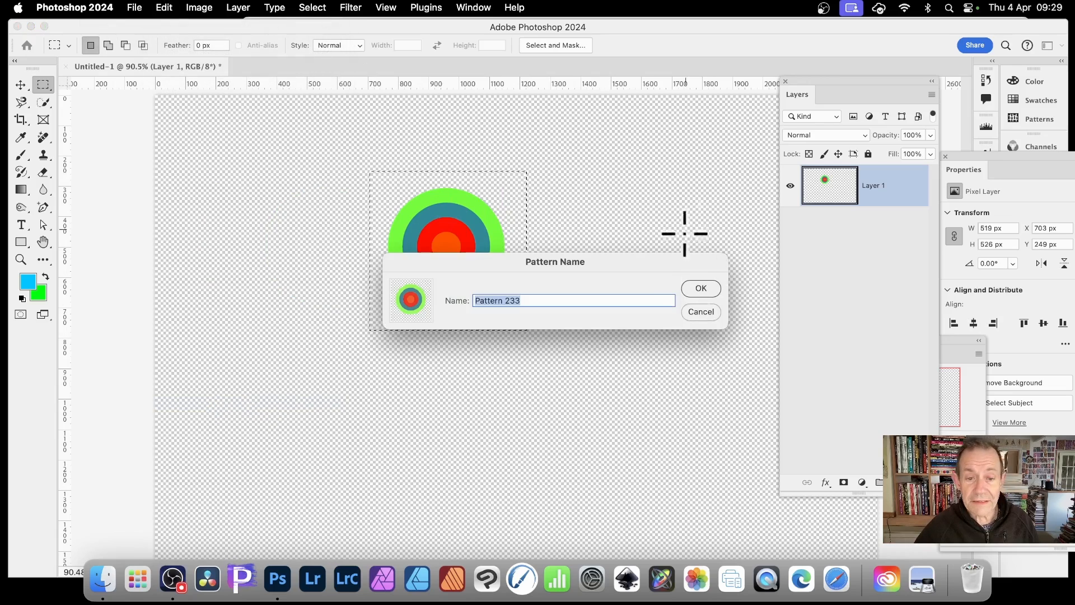
left_click(700, 289)
left_click(299, 7)
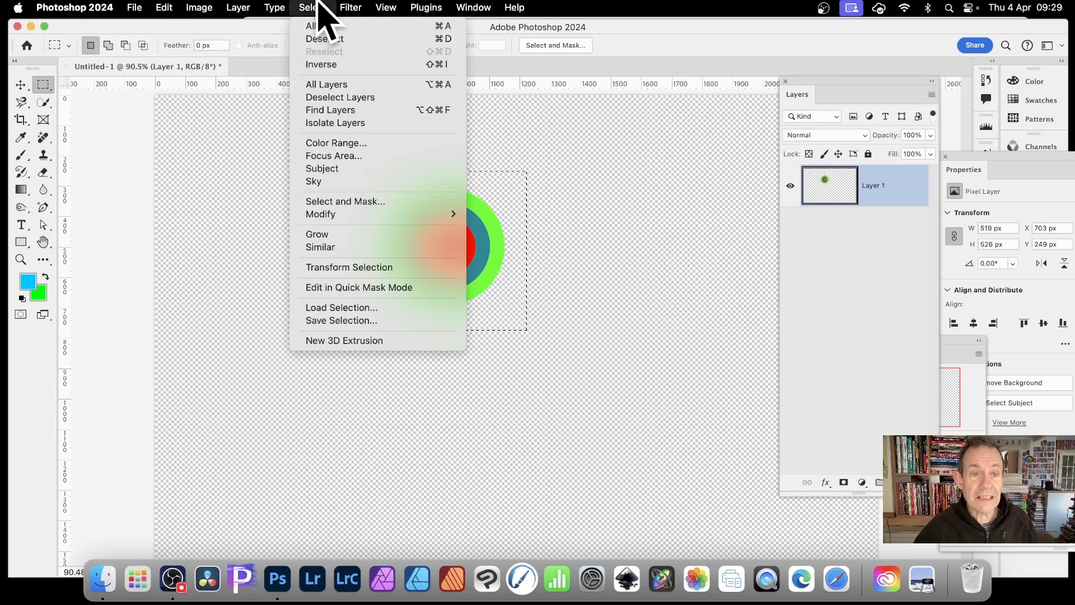
left_click(324, 41)
- Fill the layer with the new smaller circle pattern using the Random Fill script, then undo the fill
left_click(165, 7)
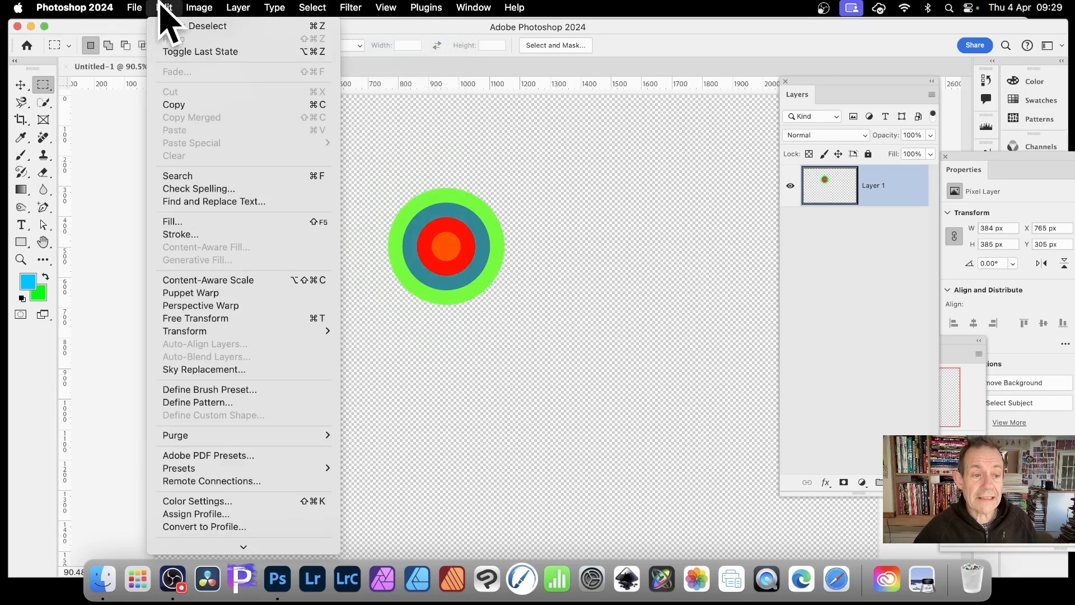
left_click(178, 224)
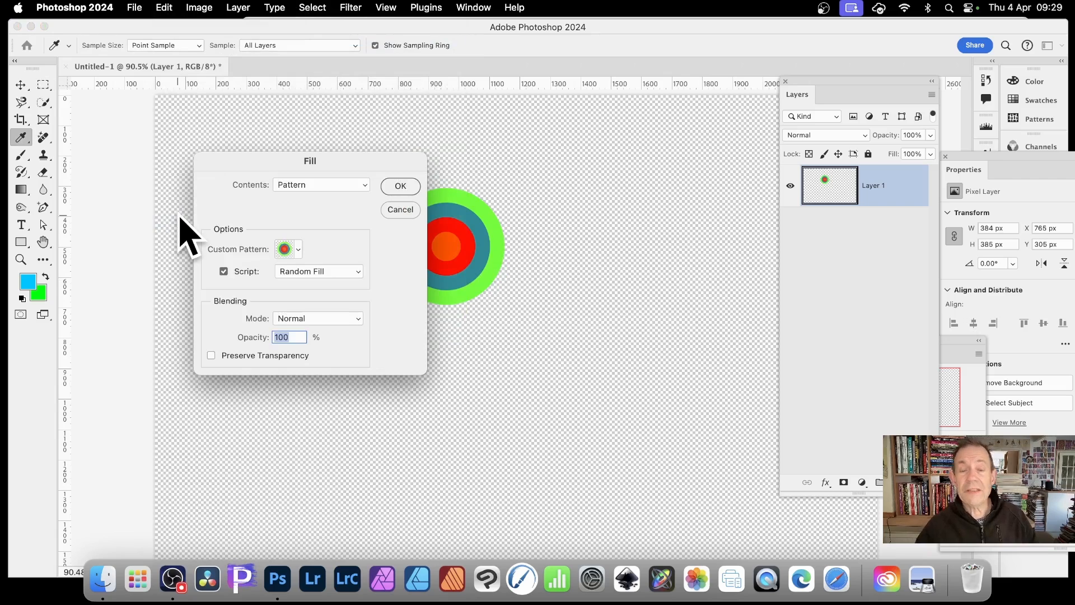
left_click(298, 250)
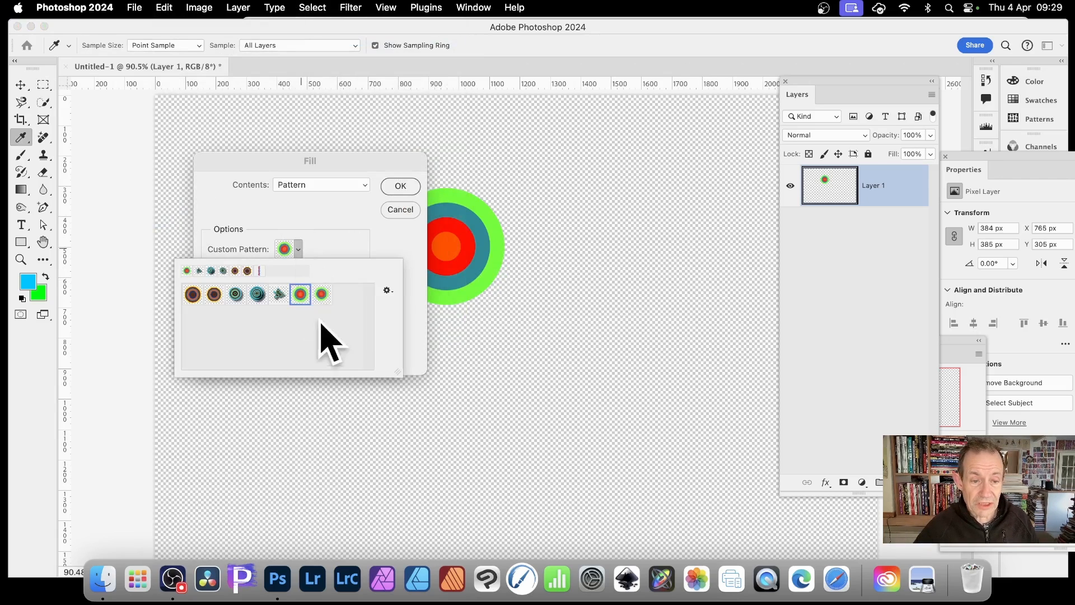
left_click(321, 294)
left_click(417, 246)
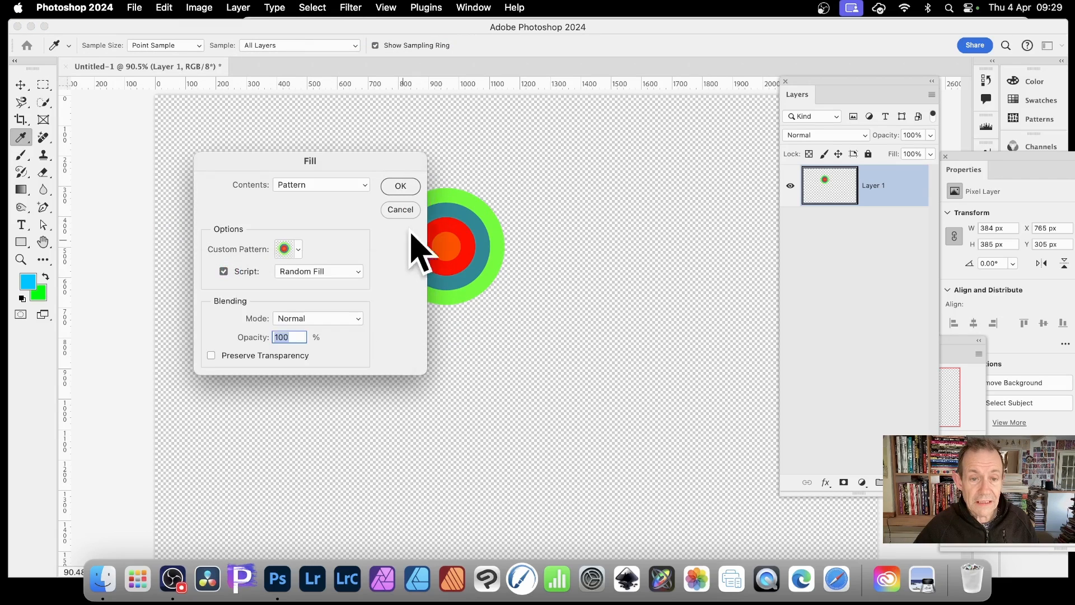
left_click(410, 186)
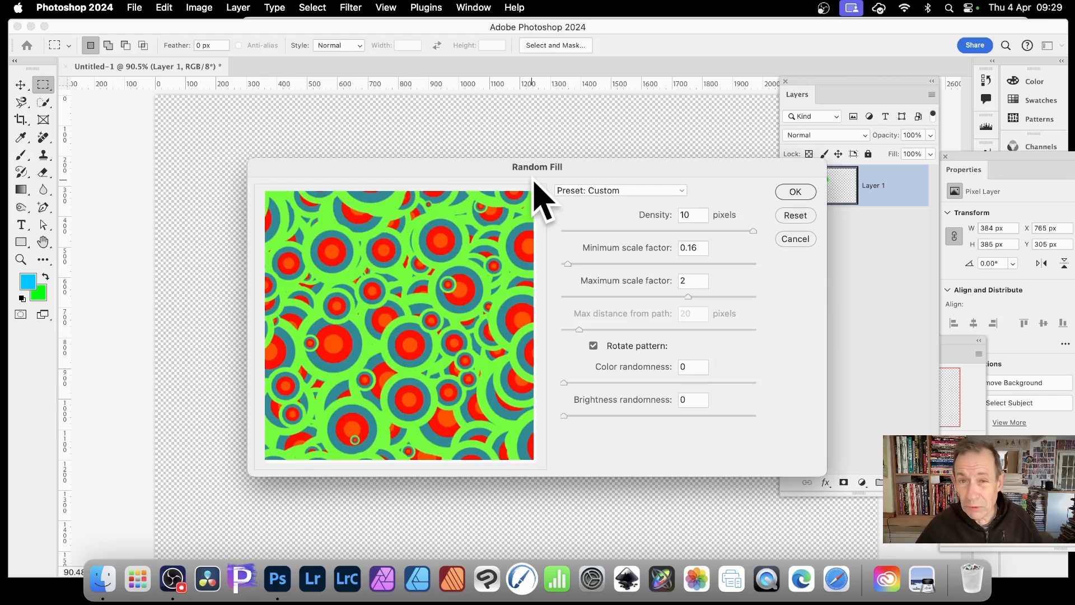
left_click(799, 192)
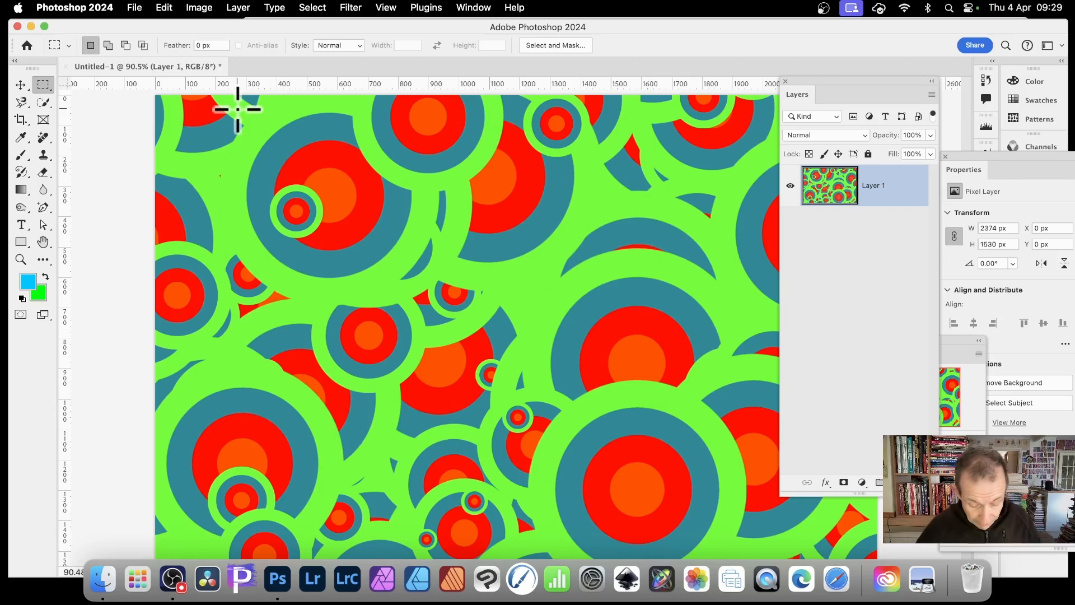
key("super+z")
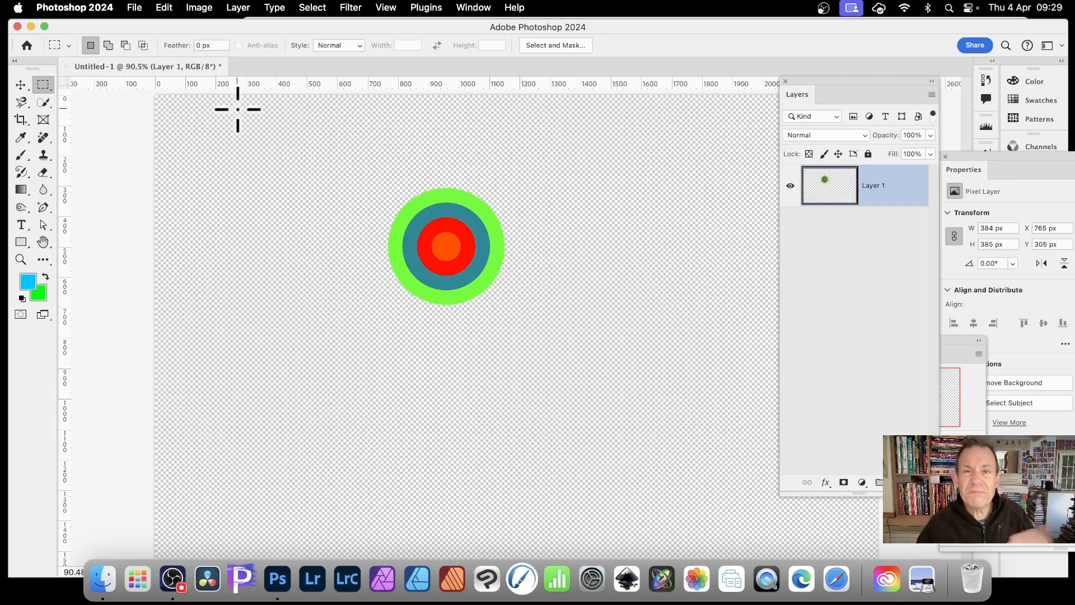
- Add a Drop Shadow layer style to the circle layer with its default settings
left_click(21, 84)
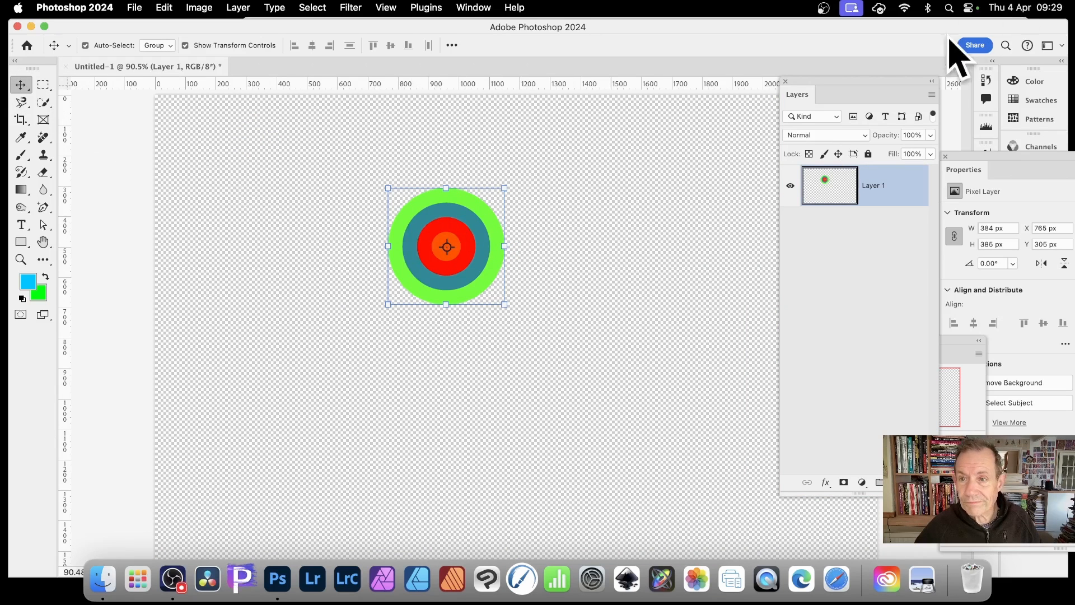
left_click_drag(815, 82, 537, 40)
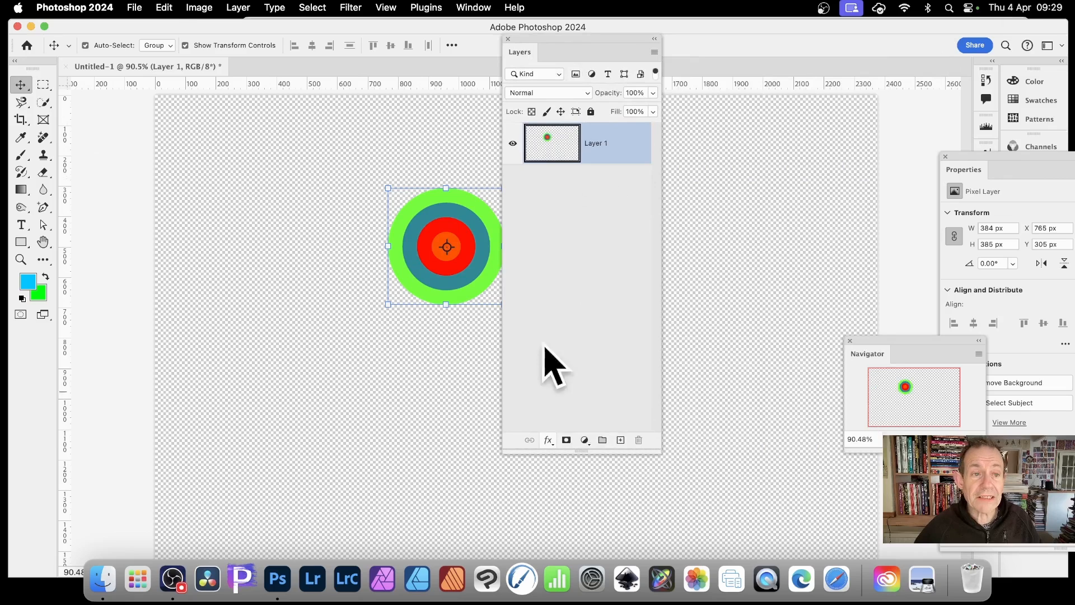
left_click(238, 7)
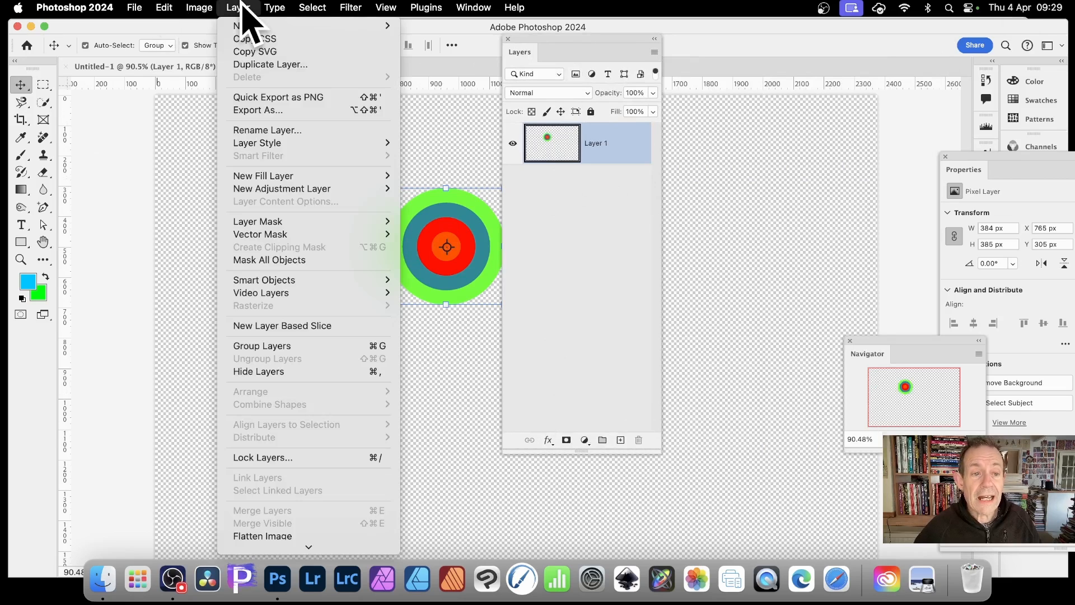
mouse_move(277, 143)
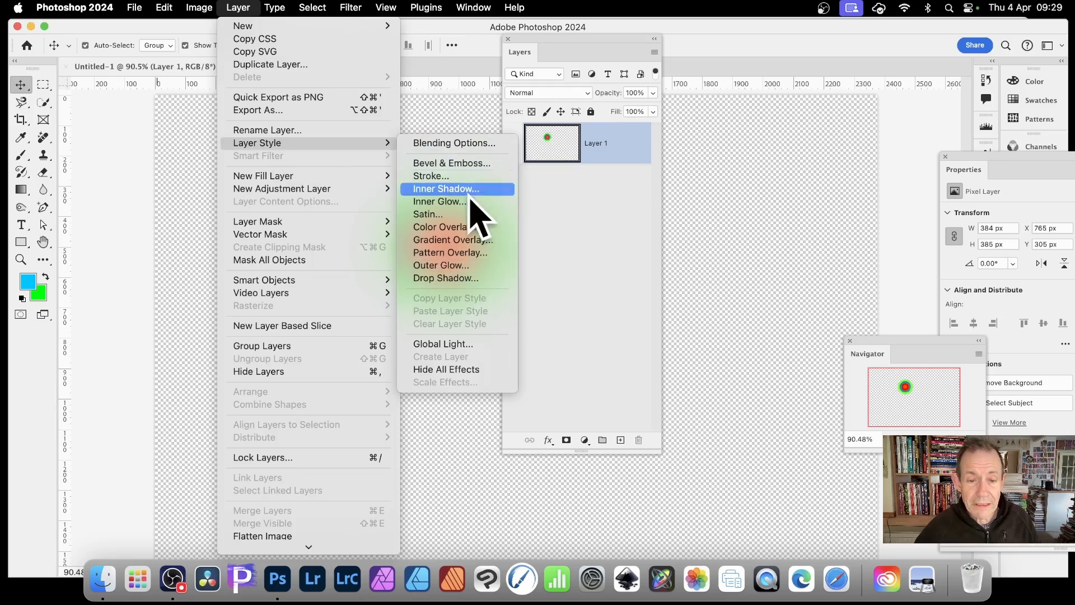
left_click(468, 278)
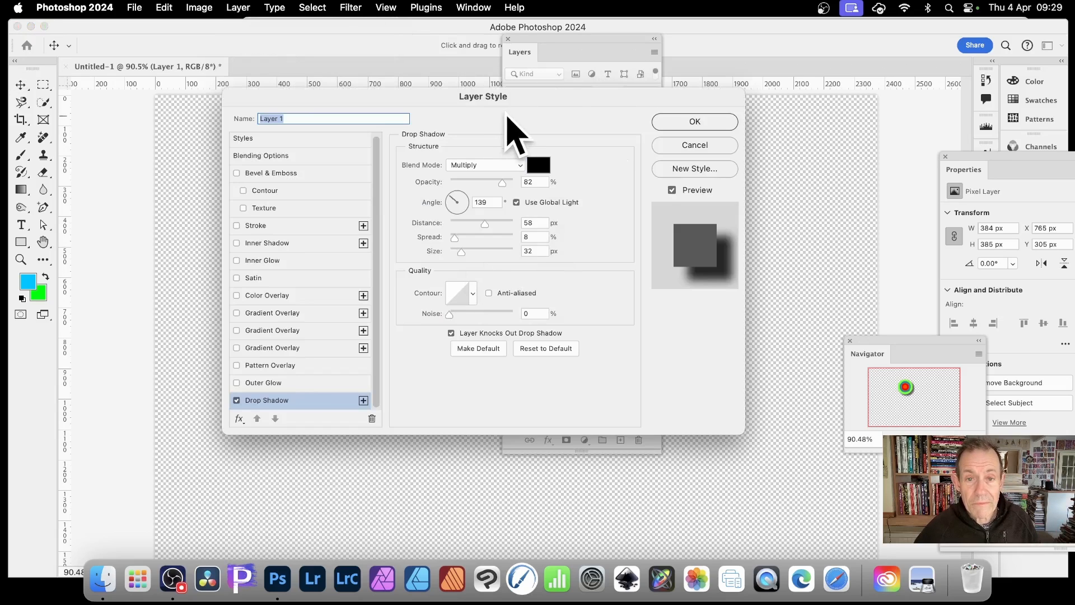
left_click_drag(506, 115, 804, 152)
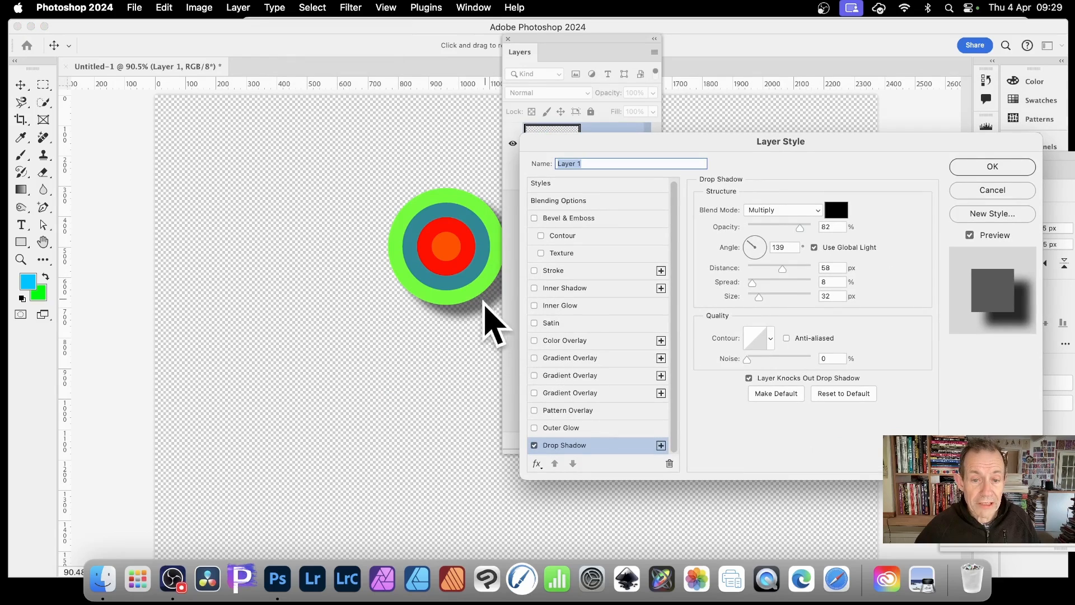
left_click_drag(983, 137, 785, 90)
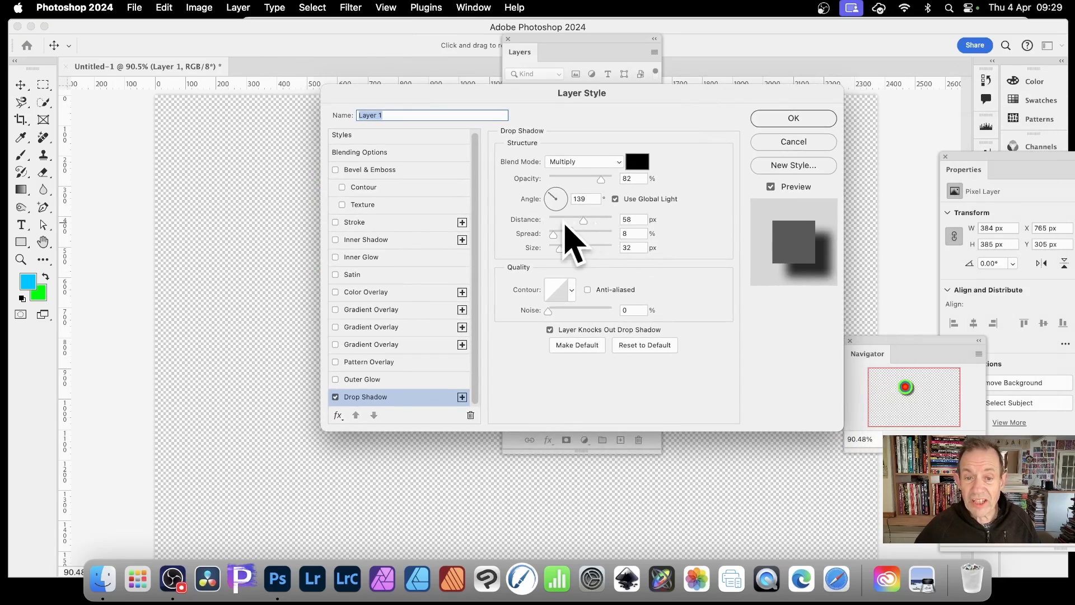
left_click(794, 119)
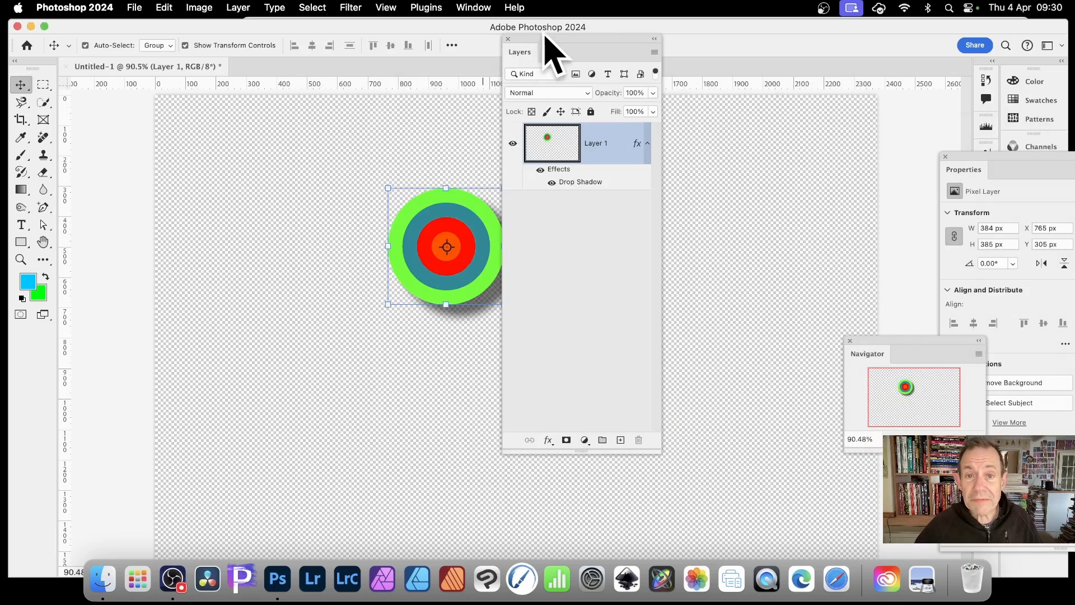
- Select about 642 × 595 px around the shadowed circle, define it as a new pattern, and deselect
left_click_drag(547, 39, 603, 47)
left_click(43, 85)
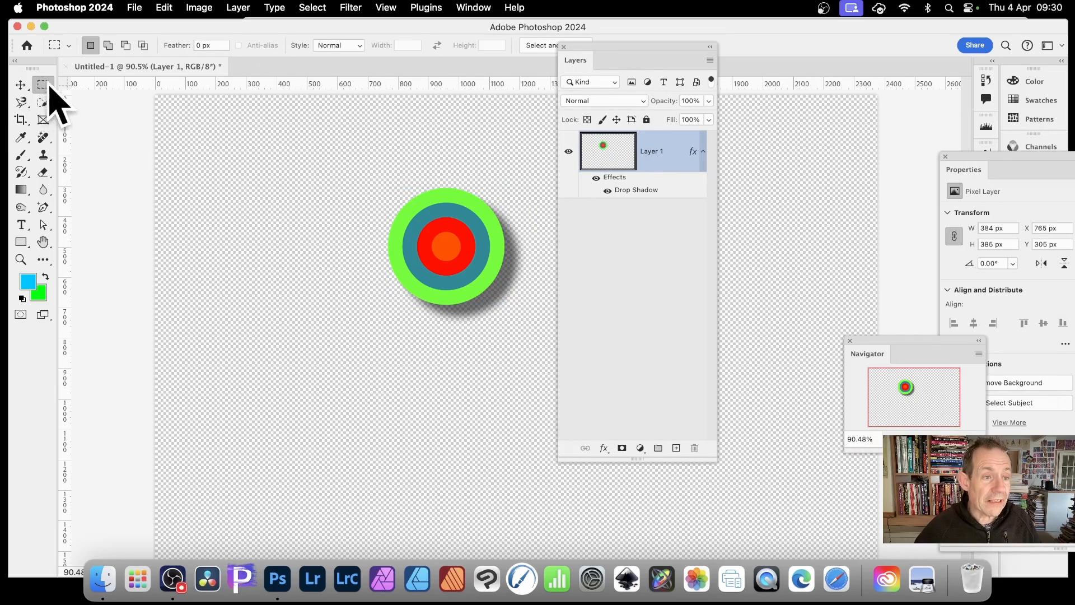
left_click_drag(351, 171, 545, 353)
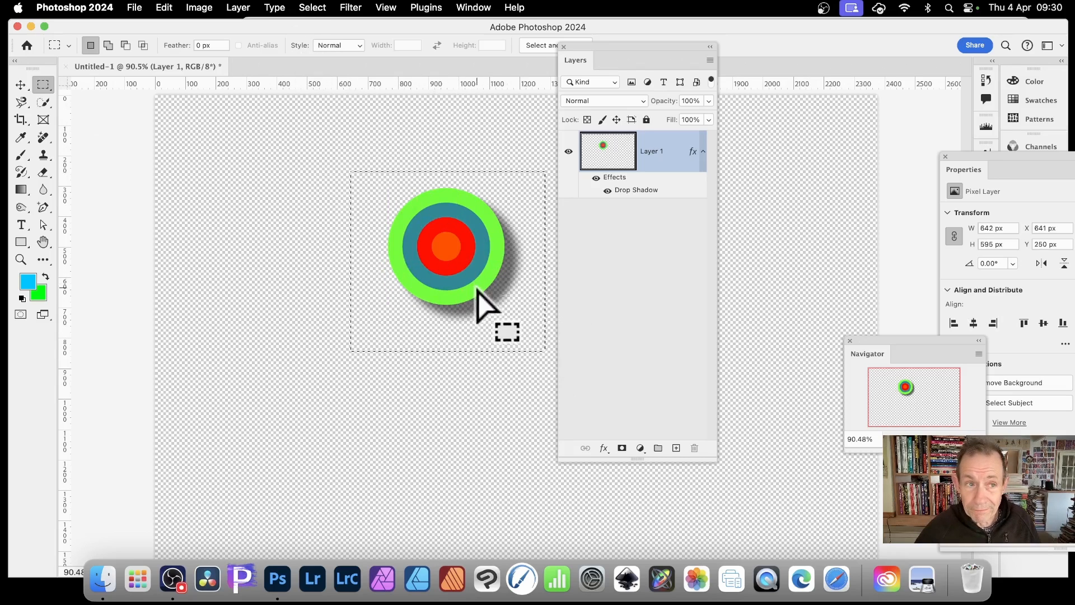
left_click(164, 7)
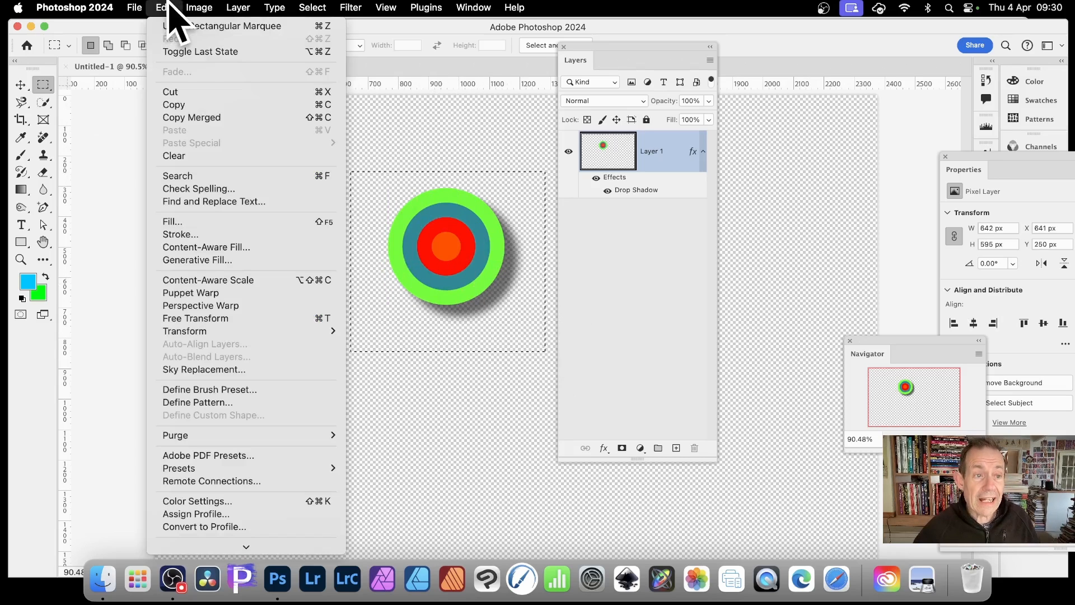
left_click(236, 402)
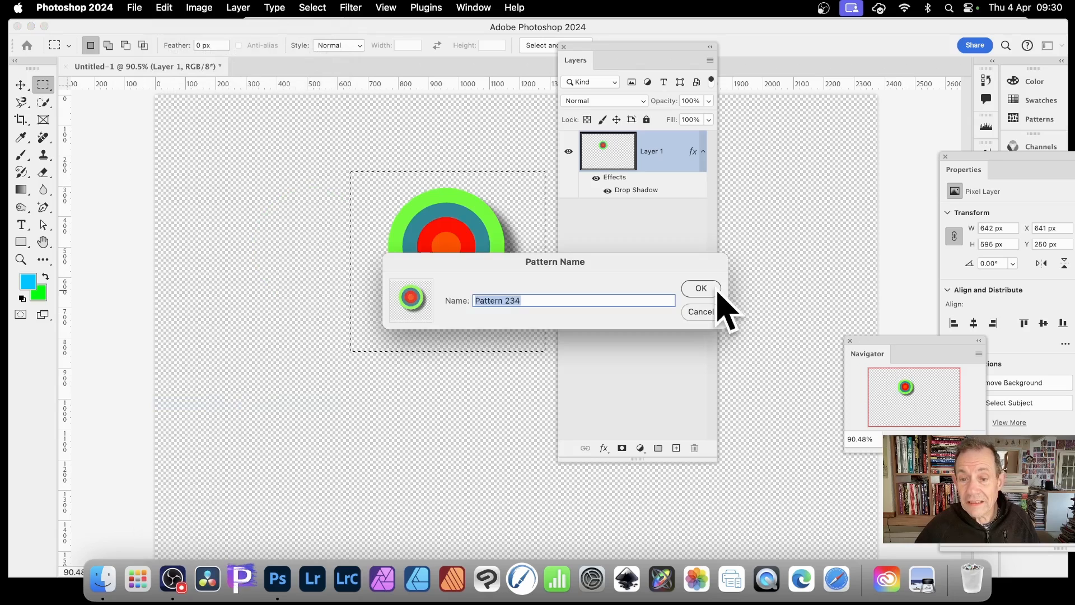
left_click(715, 290)
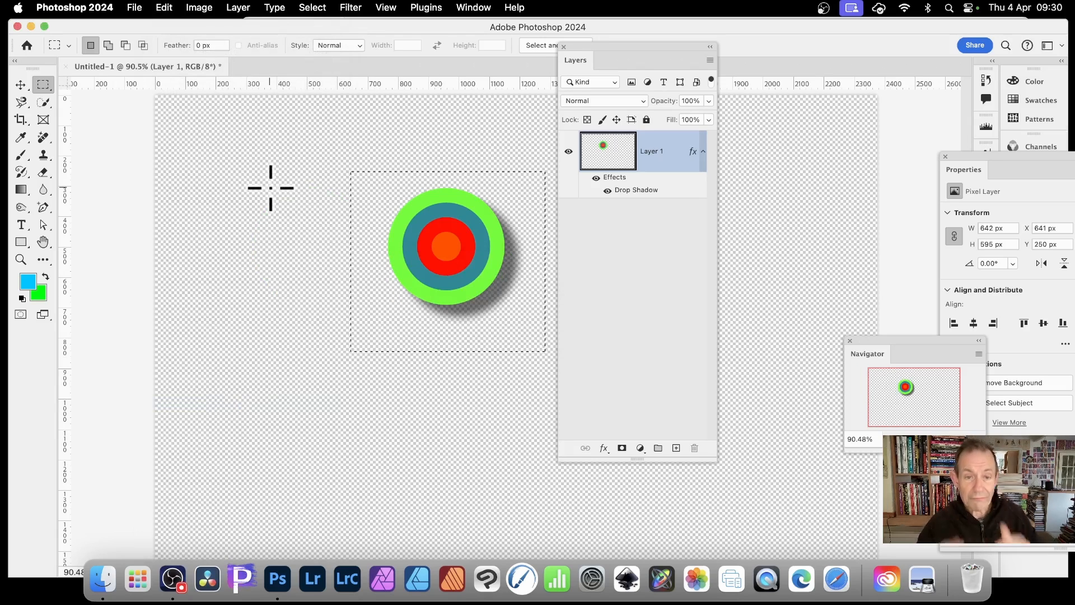
left_click(312, 7)
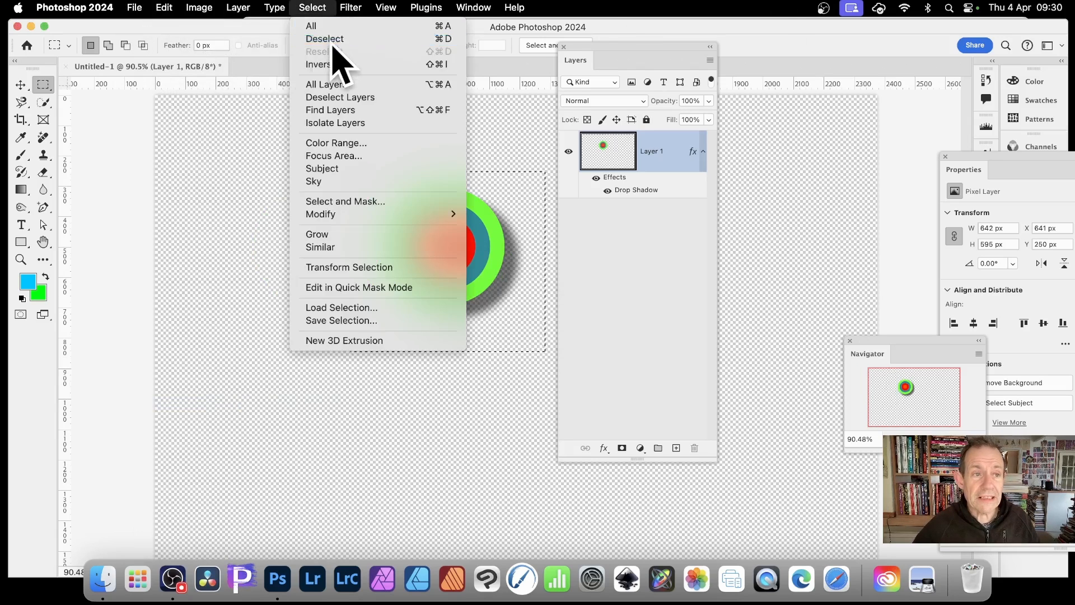
left_click(330, 39)
- Fill the layer with the shadowed circle pattern using the Random Fill script, then undo the fill
left_click(168, 8)
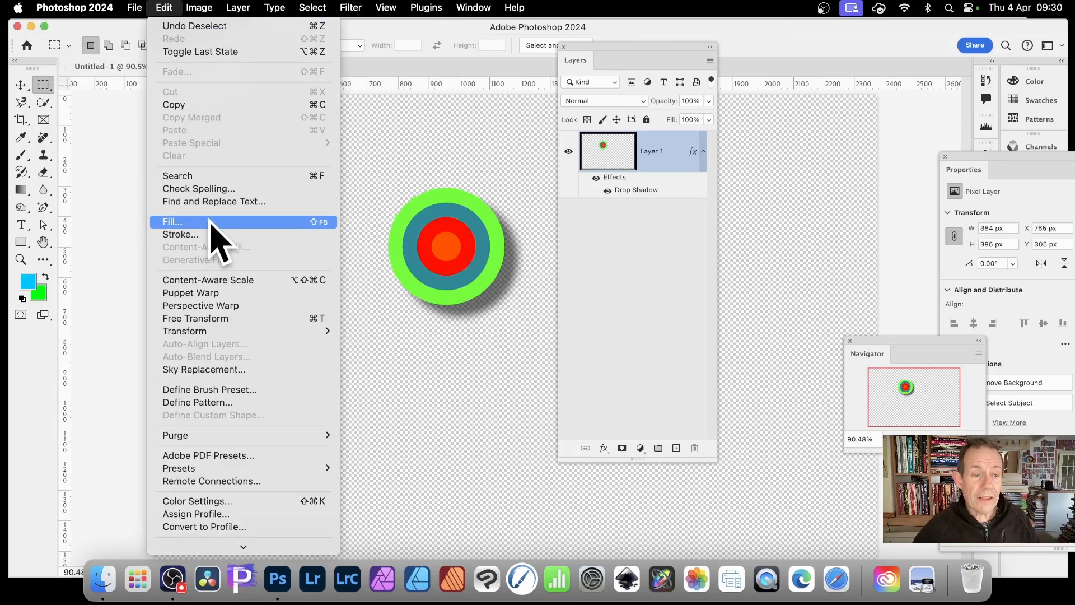
left_click(173, 222)
left_click(298, 248)
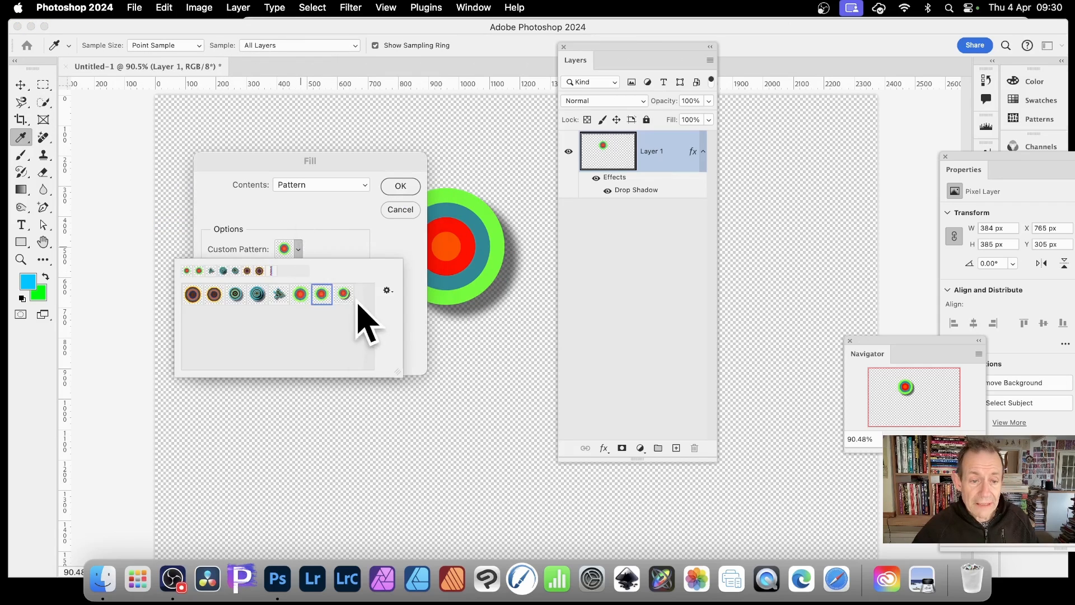
left_click(339, 294)
left_click(417, 256)
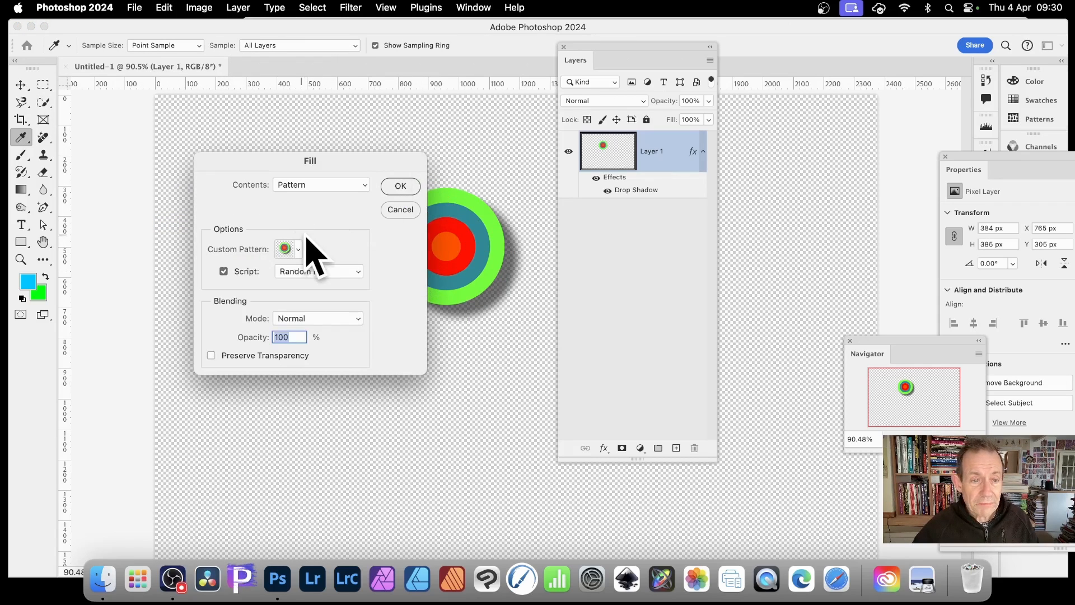
left_click(399, 187)
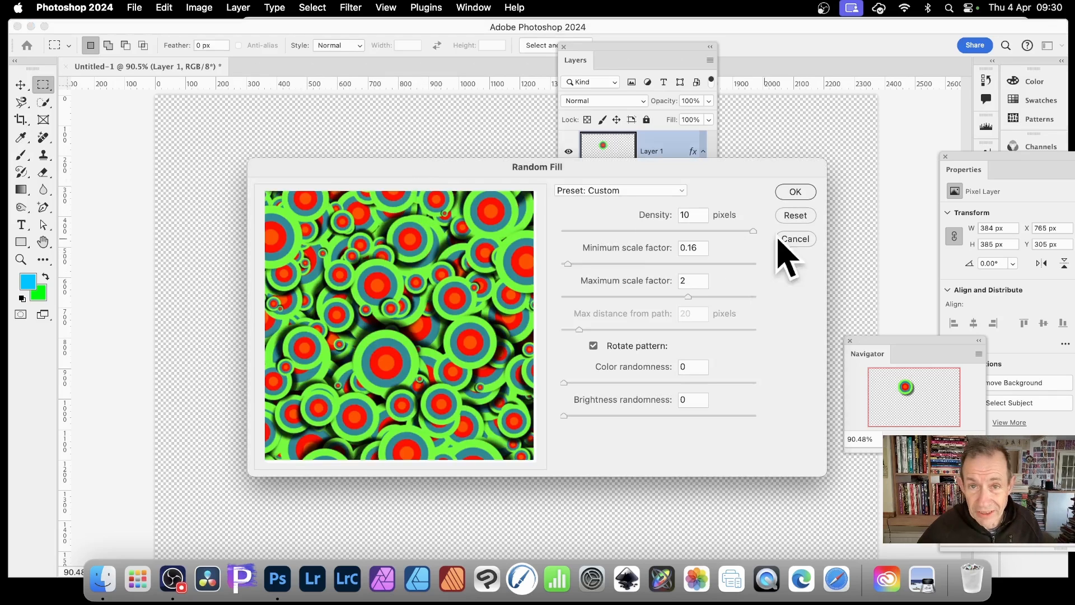
left_click(796, 193)
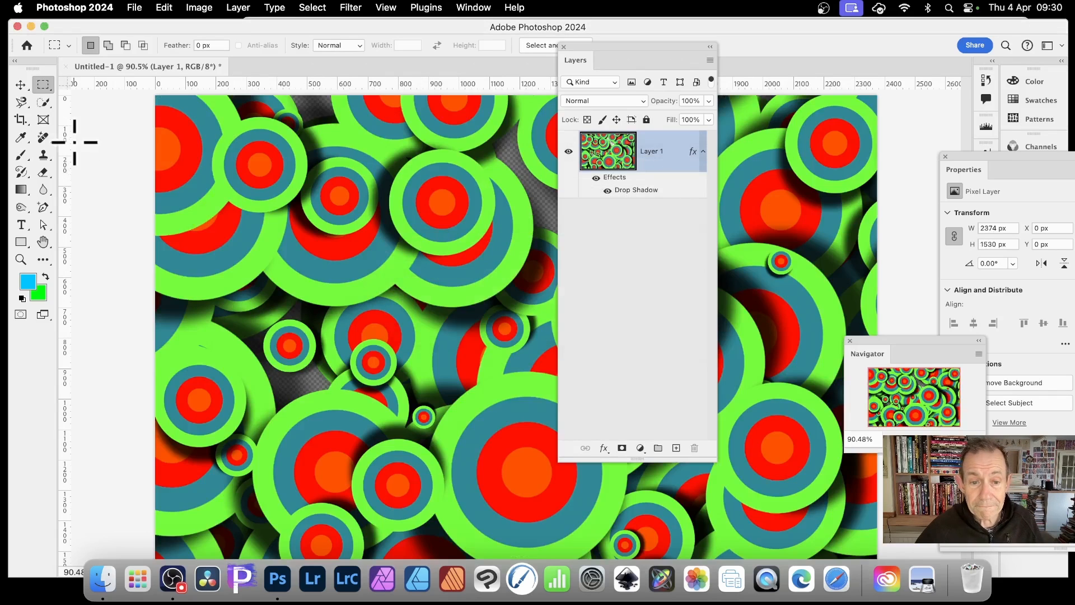
left_click_drag(636, 46, 750, 68)
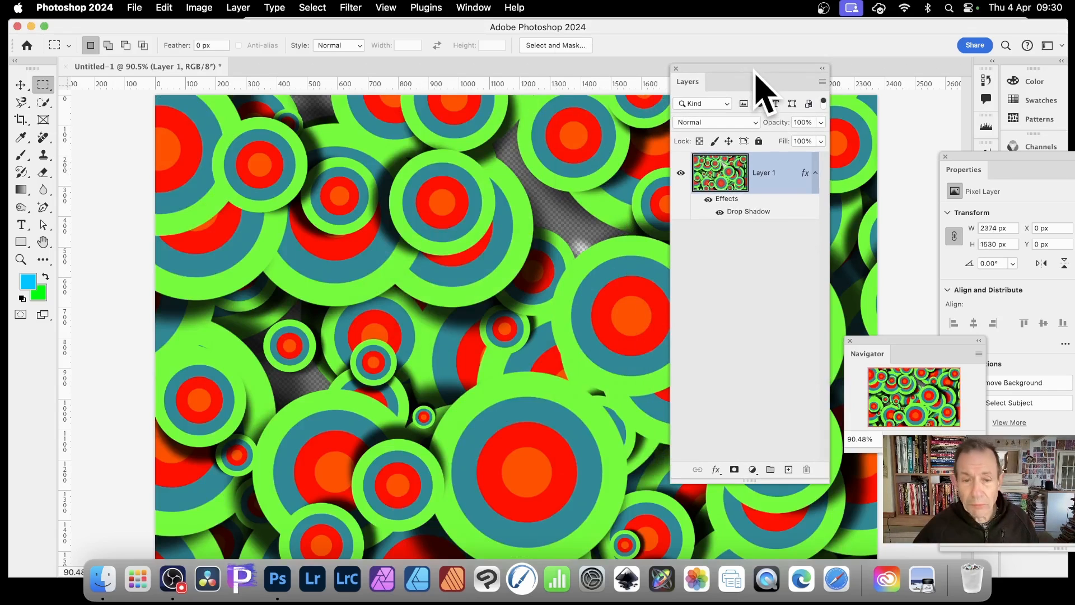
key("super+z")
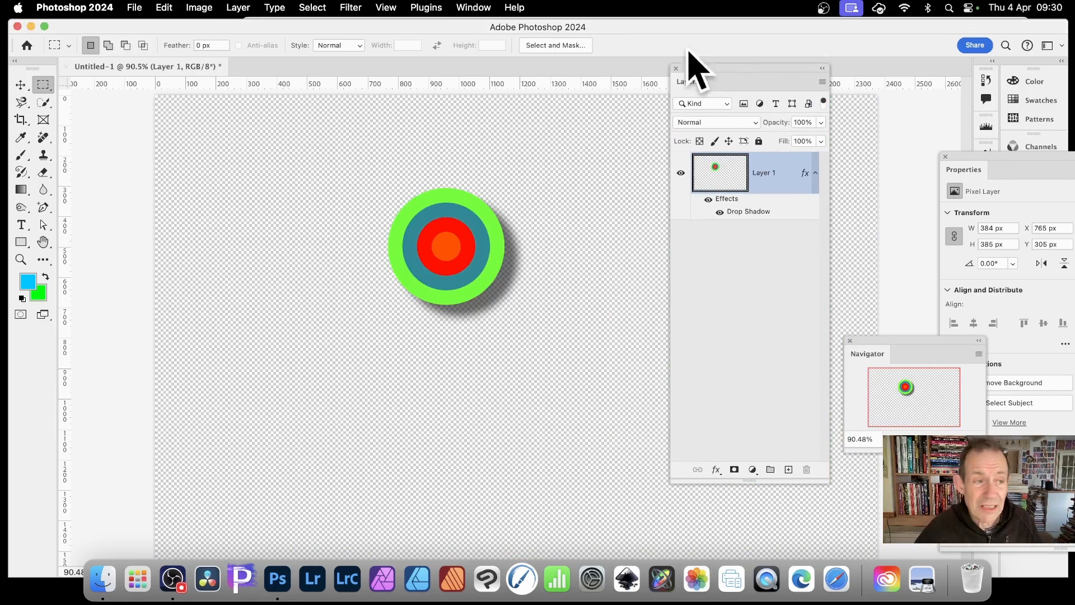
- Distort the circle with the Wave filter, setting maximum wavelength to 375 and maximum amplitude to 221
left_click(20, 84)
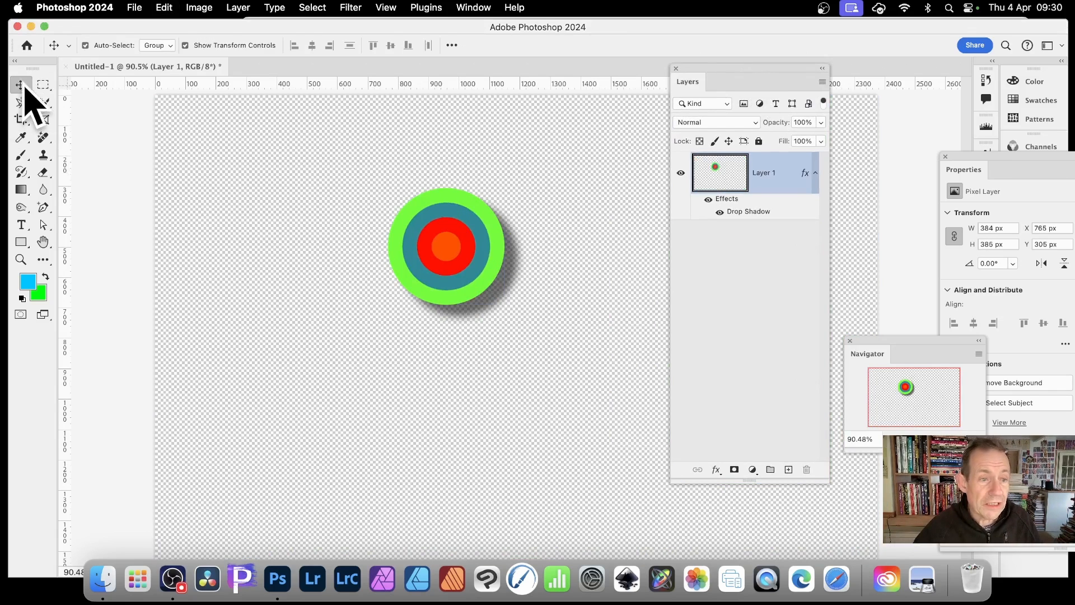
left_click(361, 5)
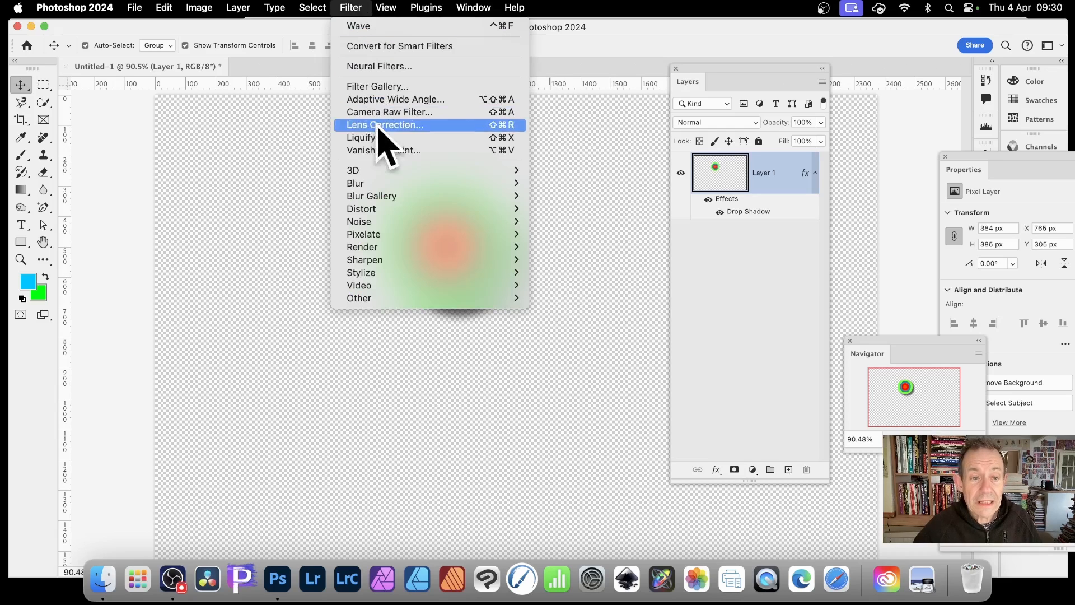
mouse_move(386, 209)
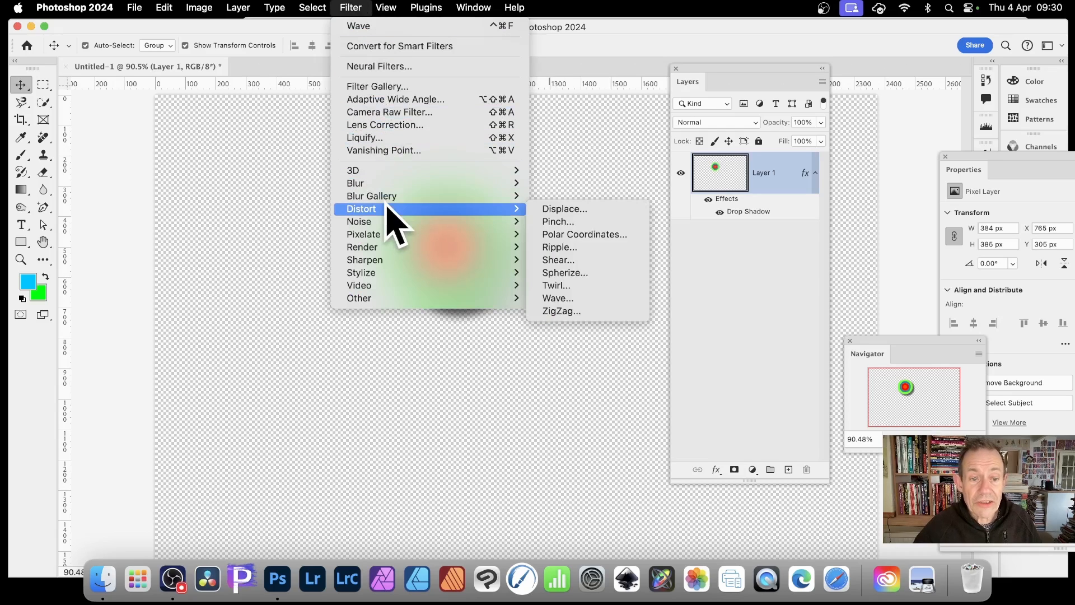
left_click(598, 291)
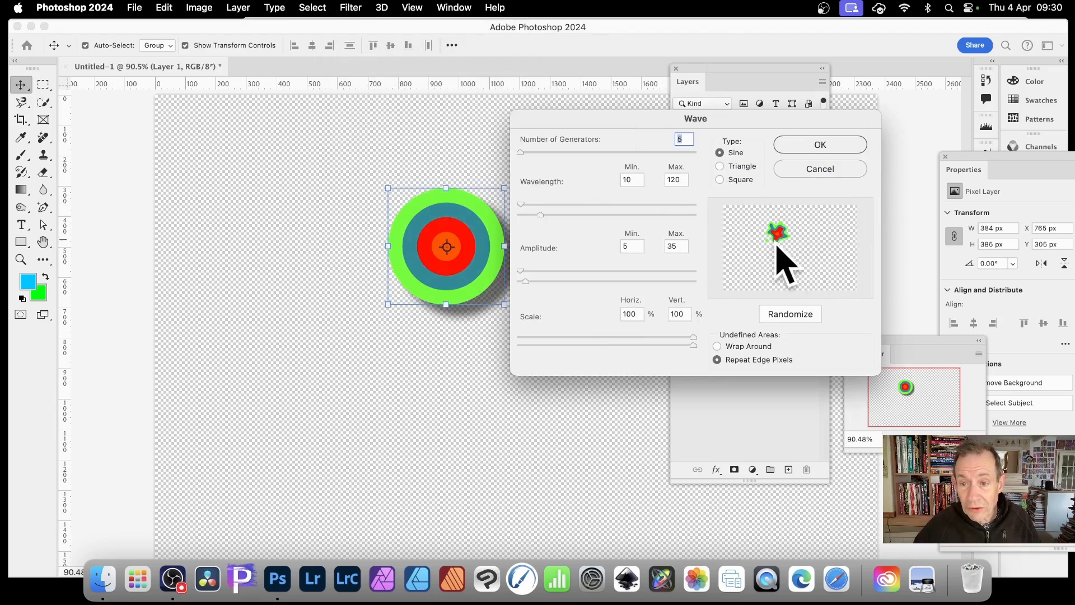
left_click_drag(540, 214, 585, 215)
left_click_drag(525, 281, 567, 283)
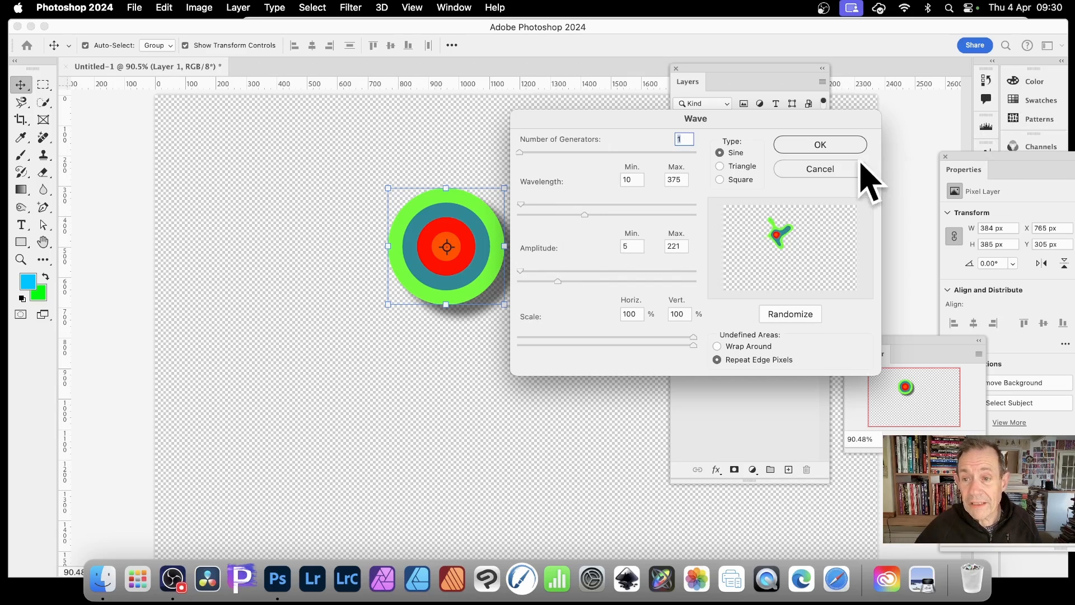
left_click(841, 143)
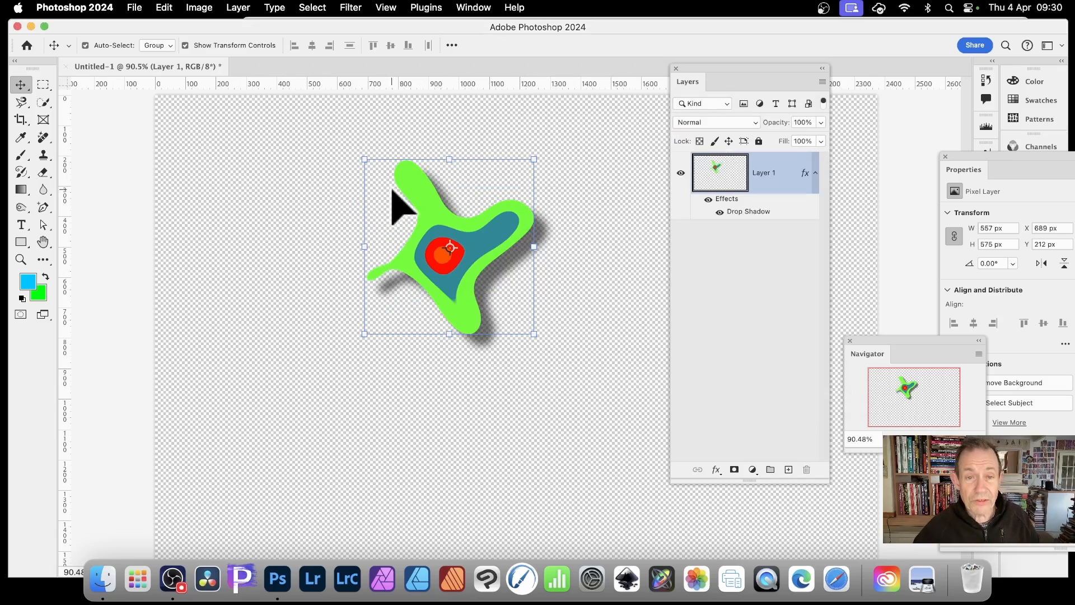
- Select about 766 × 805 px around the wavy shape, define it as a new pattern, and deselect
left_click(43, 84)
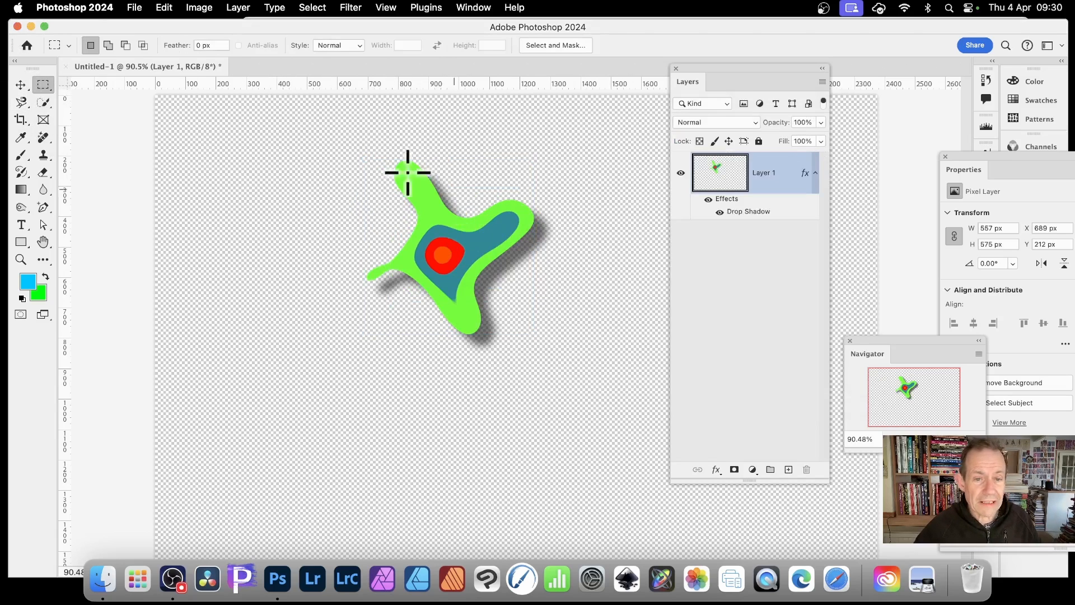
left_click_drag(340, 138, 571, 381)
left_click(168, 7)
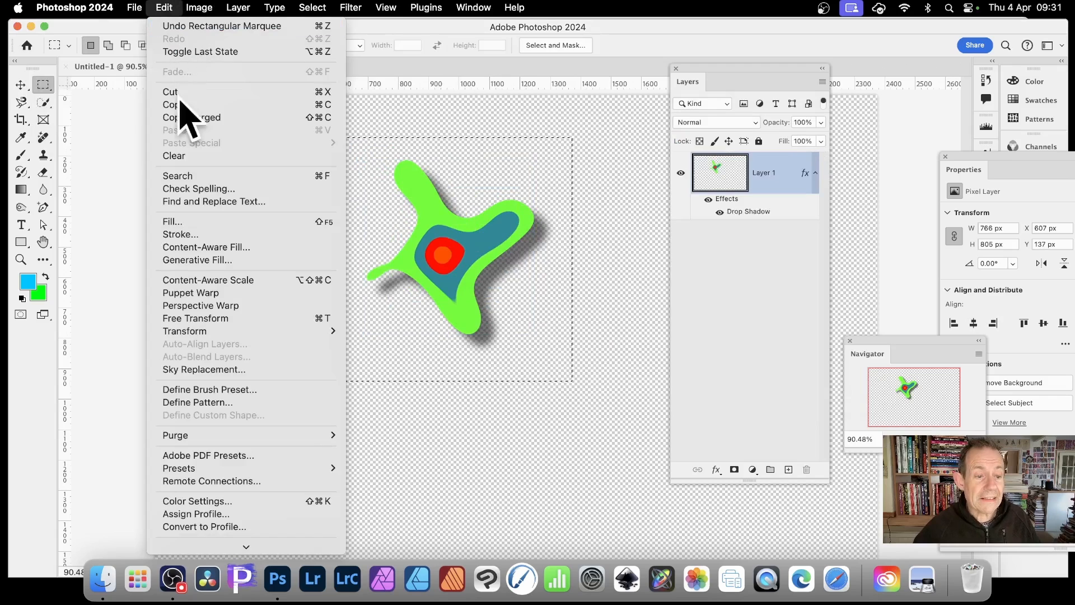
left_click(191, 402)
left_click(701, 289)
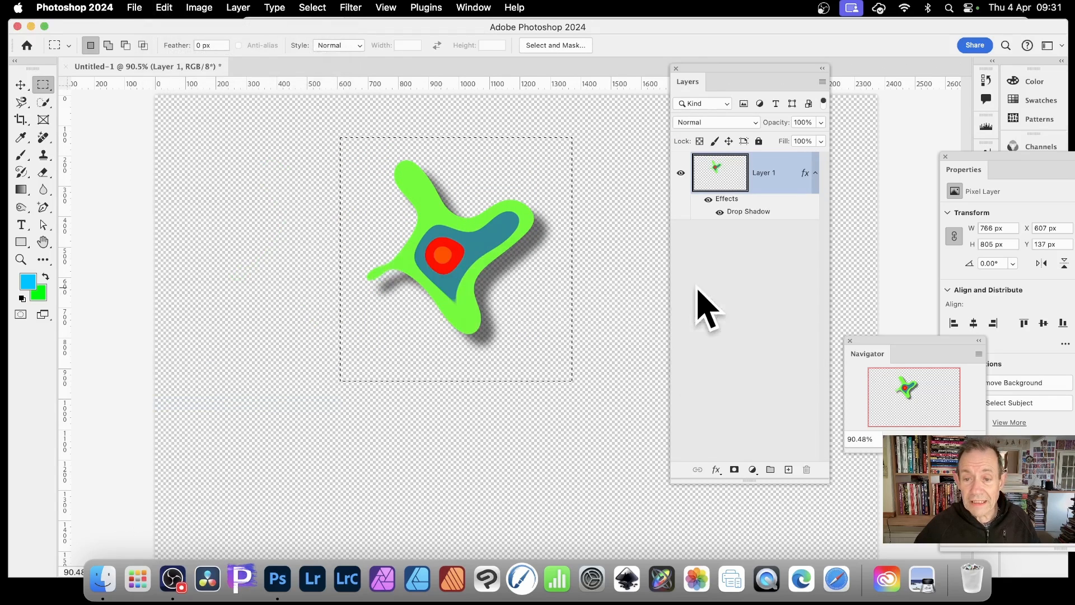
left_click(319, 7)
left_click(328, 39)
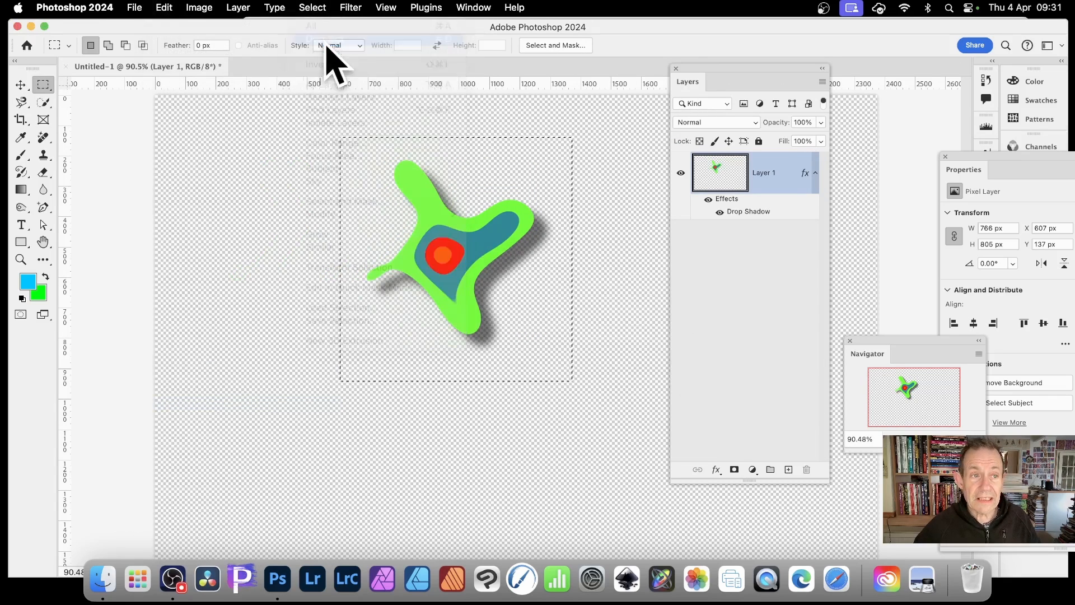
- Fill the layer with the new wavy shape pattern using the Random Fill script
left_click(164, 8)
left_click(189, 221)
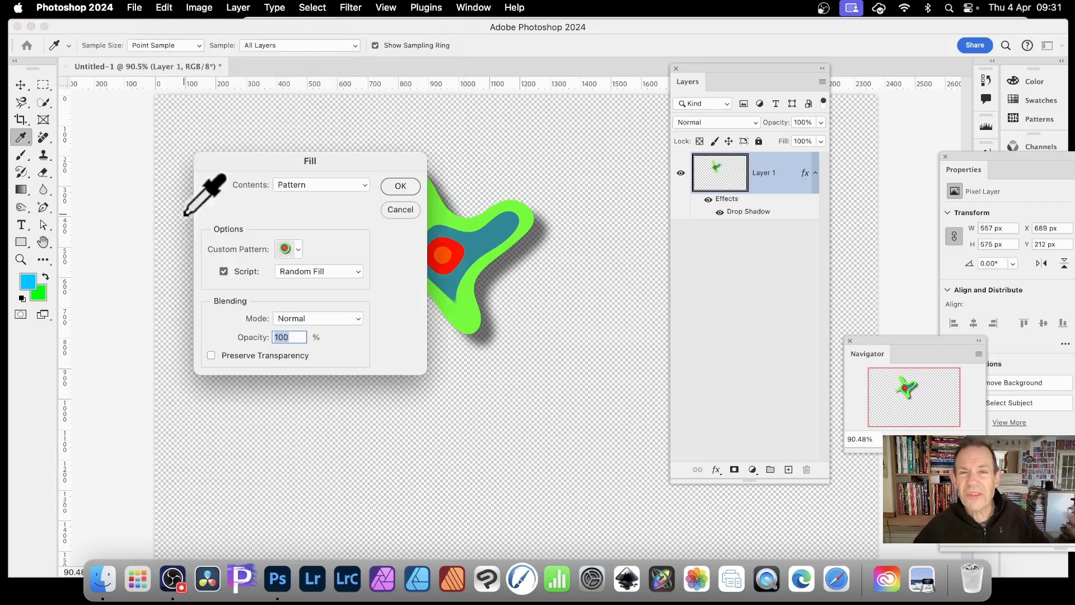
left_click(305, 251)
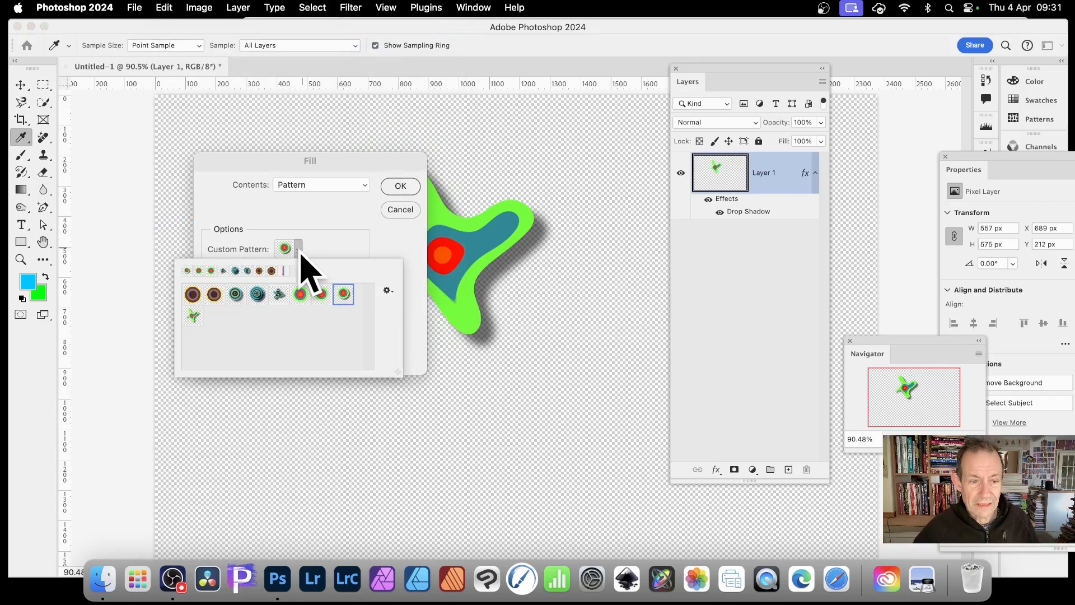
left_click(185, 314)
left_click(342, 235)
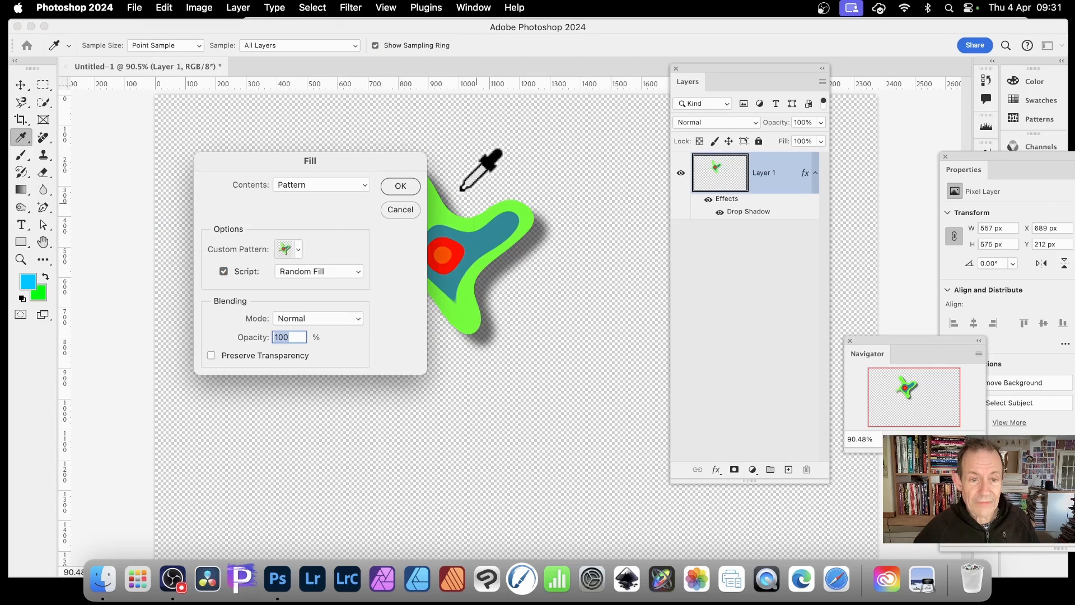
left_click(400, 187)
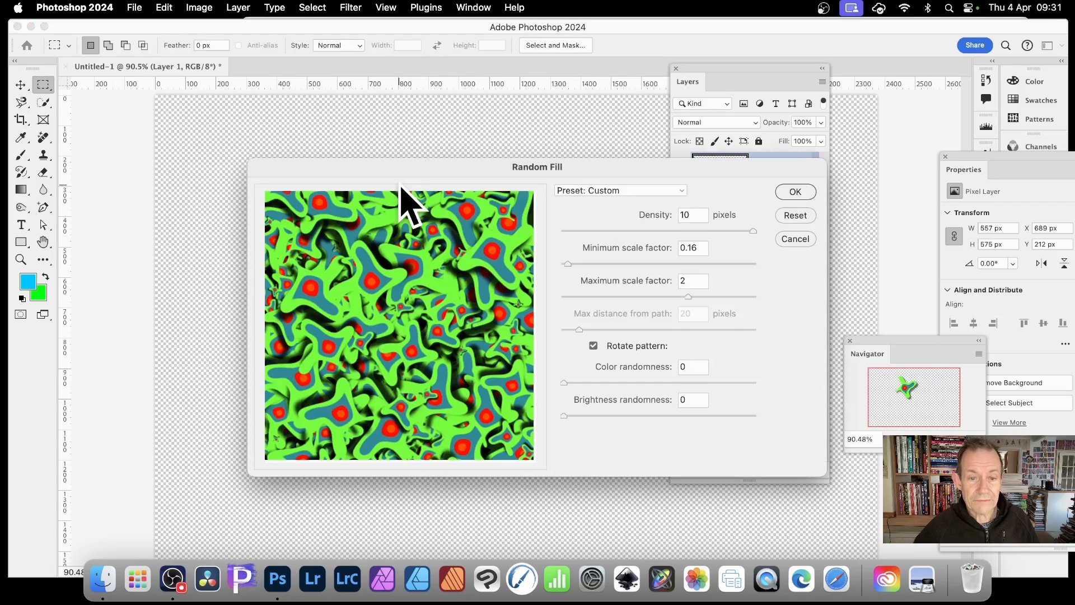
left_click(795, 192)
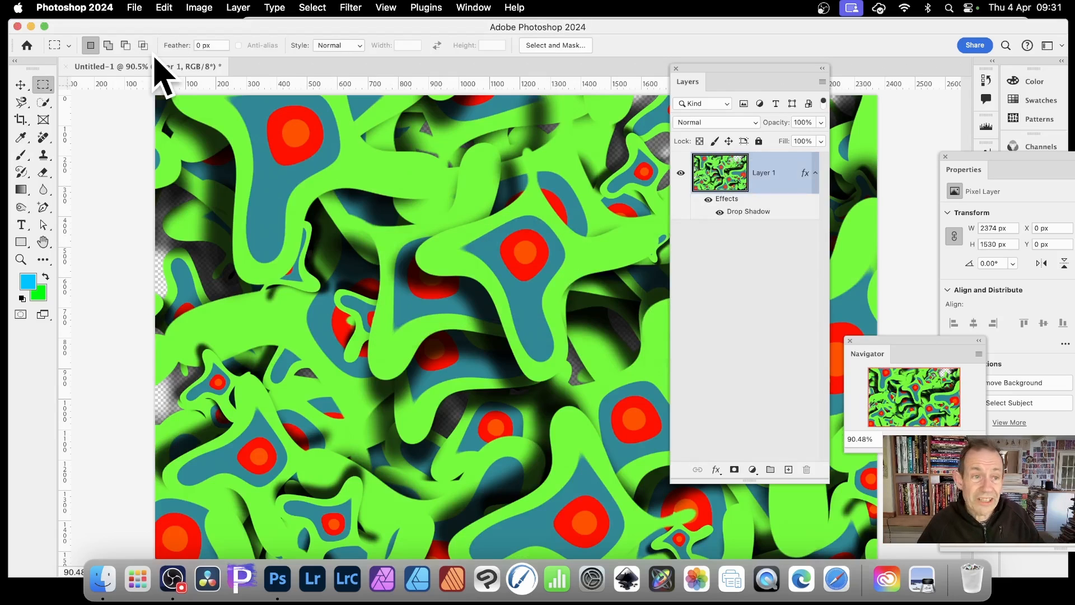
- Shift the filled layer's hue to +94 with a Hue/Saturation adjustment
left_click(198, 7)
mouse_move(211, 46)
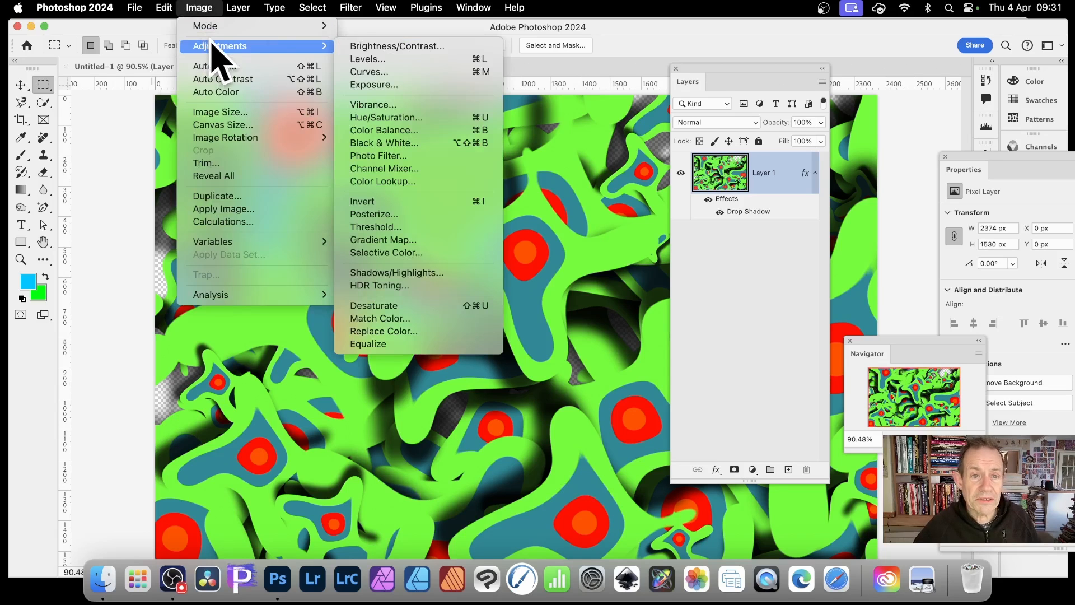
left_click(419, 119)
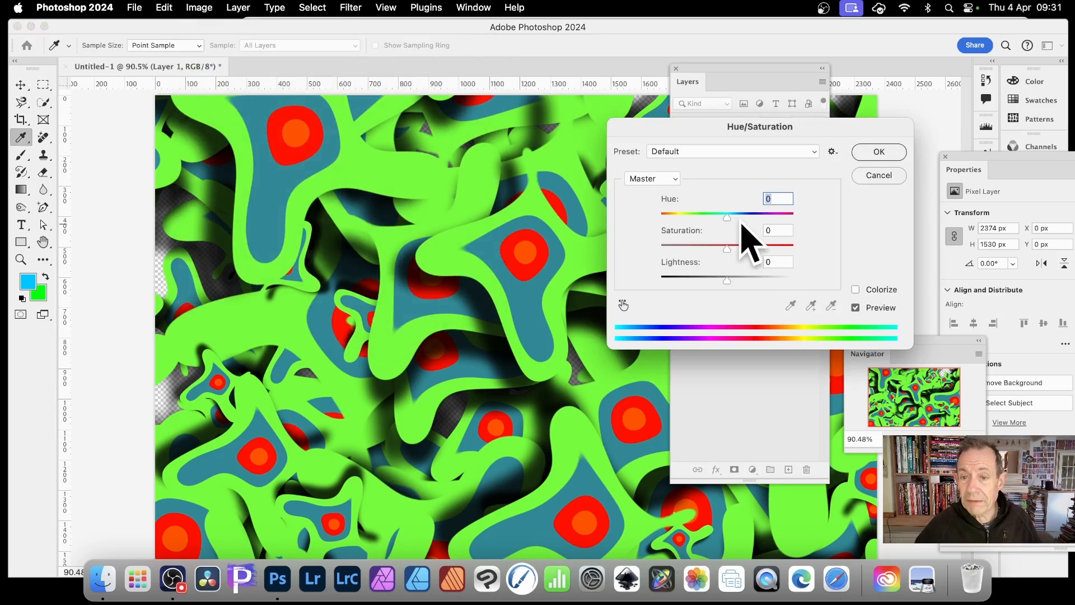
left_click_drag(728, 217, 774, 220)
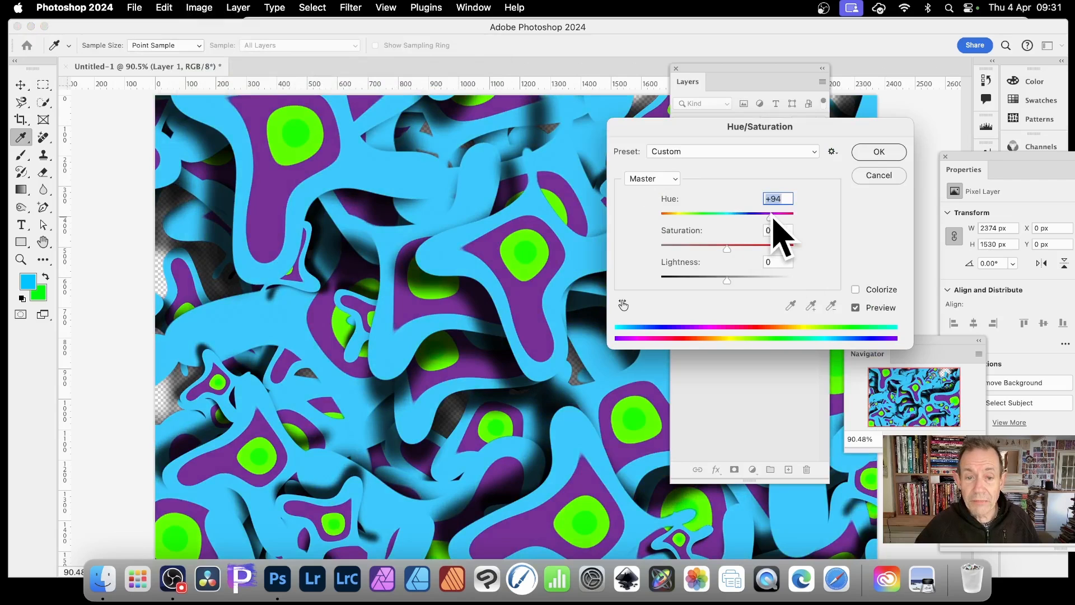
left_click(880, 155)
key("m")
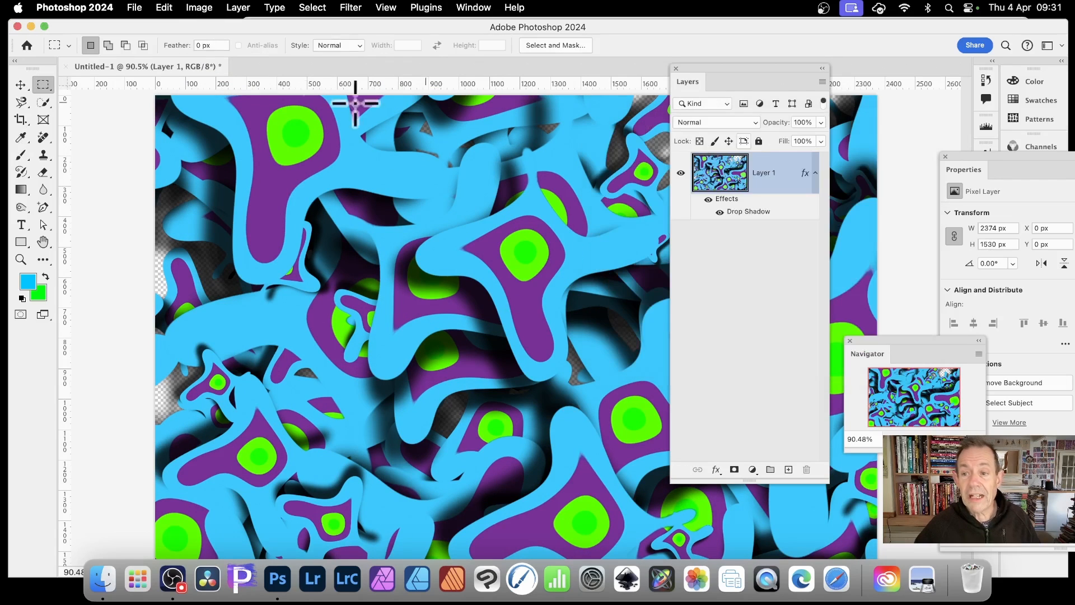